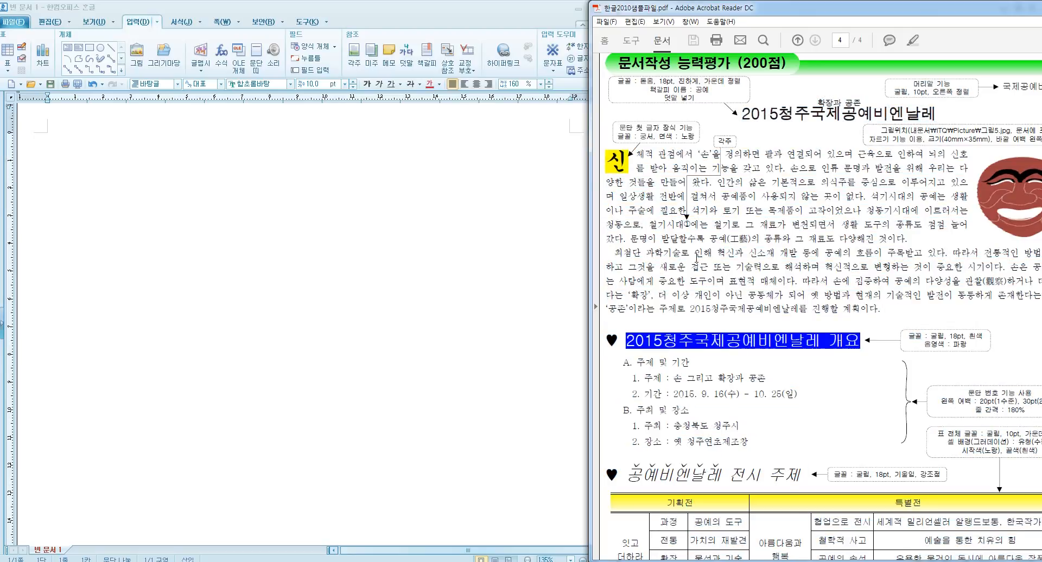
- Enter the title 2015청주국제공예비엔날레 and, after a blank line, the sample's two body paragraphs starting with 신체적 관점에서 and 최첨단 과학기술로
drag(649, 224, 749, 239)
click(297, 161)
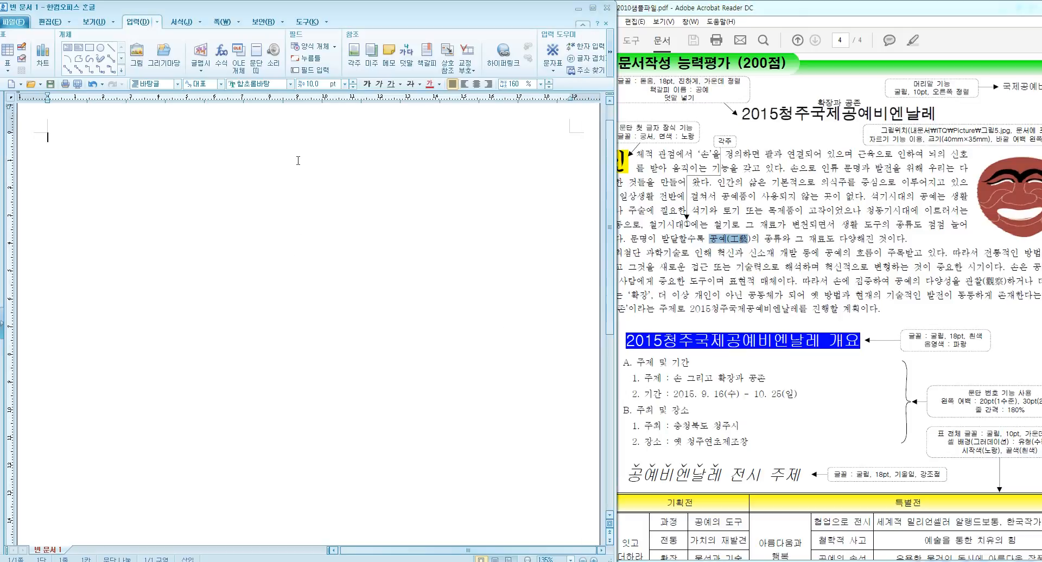
text(2015)
text(청주구)
text(제공예빙)
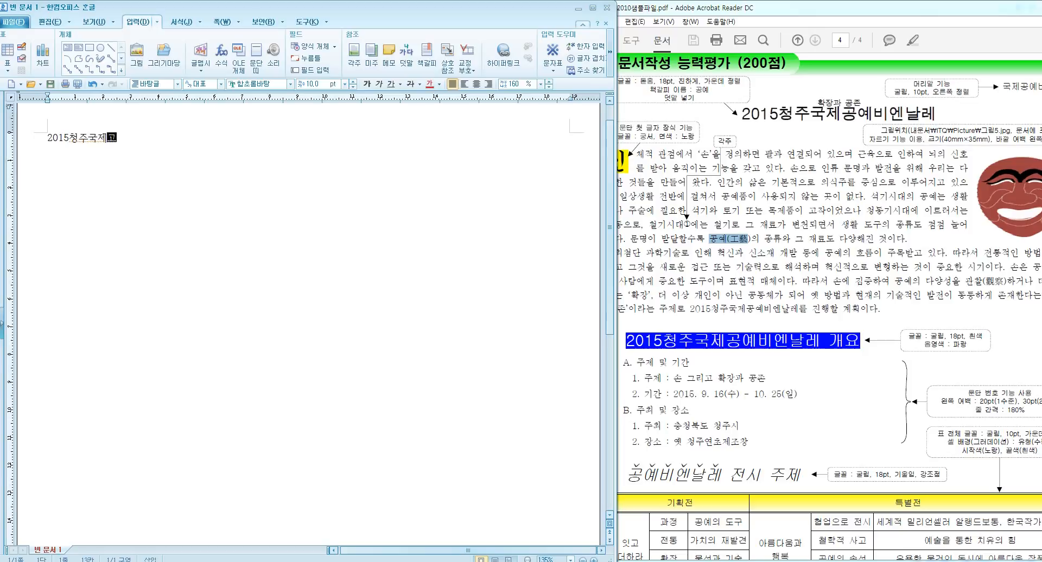
text(엔날레)
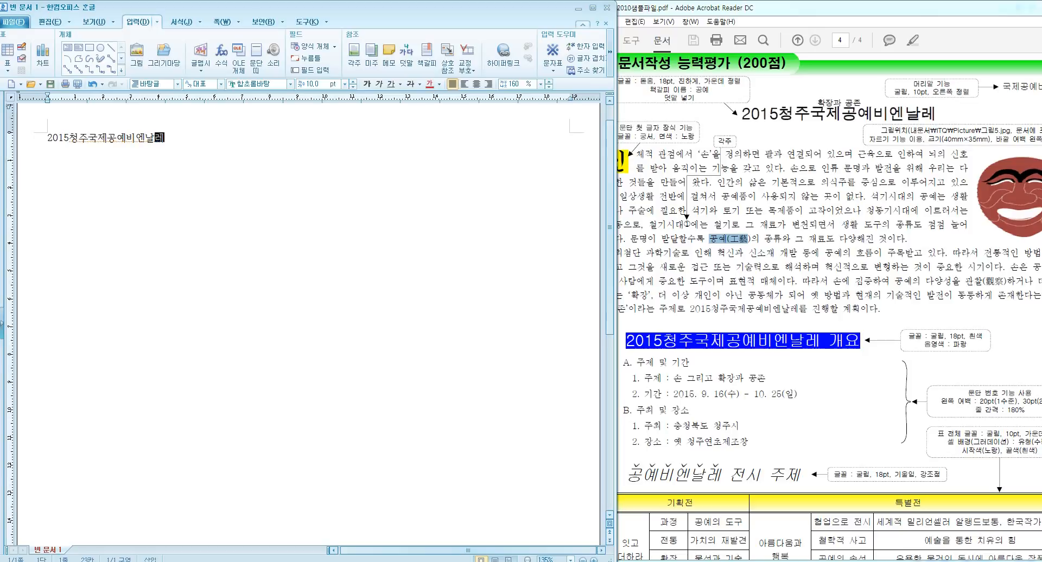
key(Return)
text(신체적 관점에서 ‘손’을 정의하면 팔과 연결되어 있으며 근육으로 인하여 뇌의 신호를 받아 움직이는 기능을 갖고 있다. 손으로 인류 문명과 발전을 위해 우리는 다양한 것들을 만들어 왔다. 인간의 삶은 기본적으로 의식주를 중심으로 이루어지고 있으며 일상생활 전반에 걸쳐서 공예품이 사용되지 않는 곳이 없다. 석기시대의 공예는 생활이나 주술에 필요한 석기와 토기 또는 목제품이 고작이었으나 청동기시대에 이르러서는 청동으로, 철기시대에는 철기로 그 재료가 변천되면서 생활 도구의 종류도 점점 늘어 갔다. 문명이 발달할수록 공예의 종류와 그 재료도 다양해진 것이다.   최첨단 과학기술로 인해 혁신과 신소재 개발 등에 공예의 흐름이 주목받고 있다. 따라서 전통적인 방법을 연구하고 그것을 새로운 접근 또는 기술력으로 해석하며 혁신적으로 변형하는 것이 중요한 시기이다. 손은 공예를 하는 사람에게 중요한 도구이며 표현적 매체이다. 따라서 손에 집중하여 공예의 다양성을 관찰하거나 더해나간다는 ‘확장’, 더 이상 개인이 아닌 공동체가 되어 옛 방법과 현재의 기술적인 발전이 동등하게 존재한다는 의미의 ‘공존’이라는 주제로 2015청주국제공예비엔날레를 진행할 계획이다.)
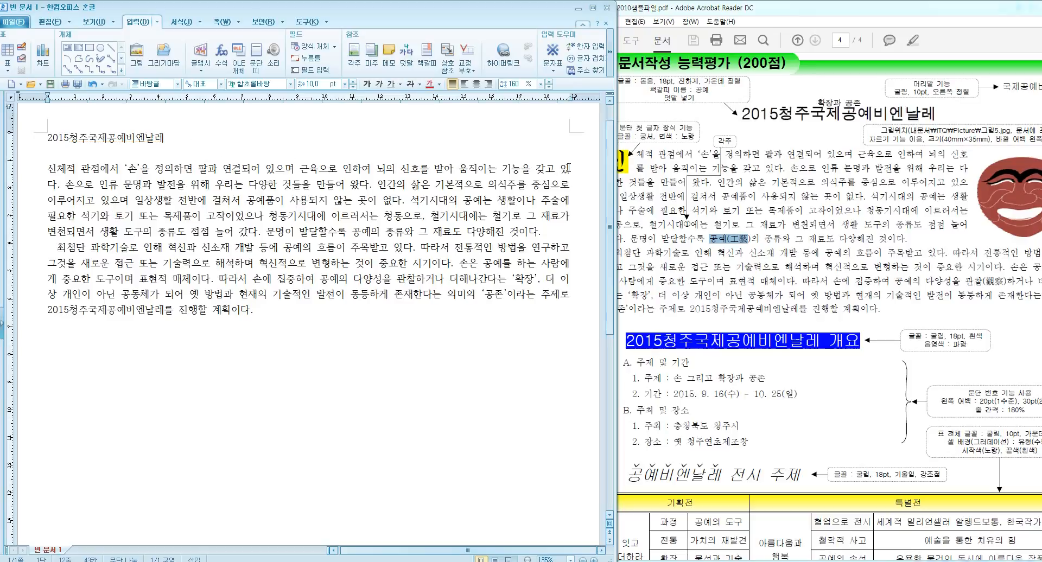
- Remove the leading indent of the second body paragraph, check the sample PDF's paragraph start, and restore the indent
click(541, 233)
drag(520, 234, 543, 234)
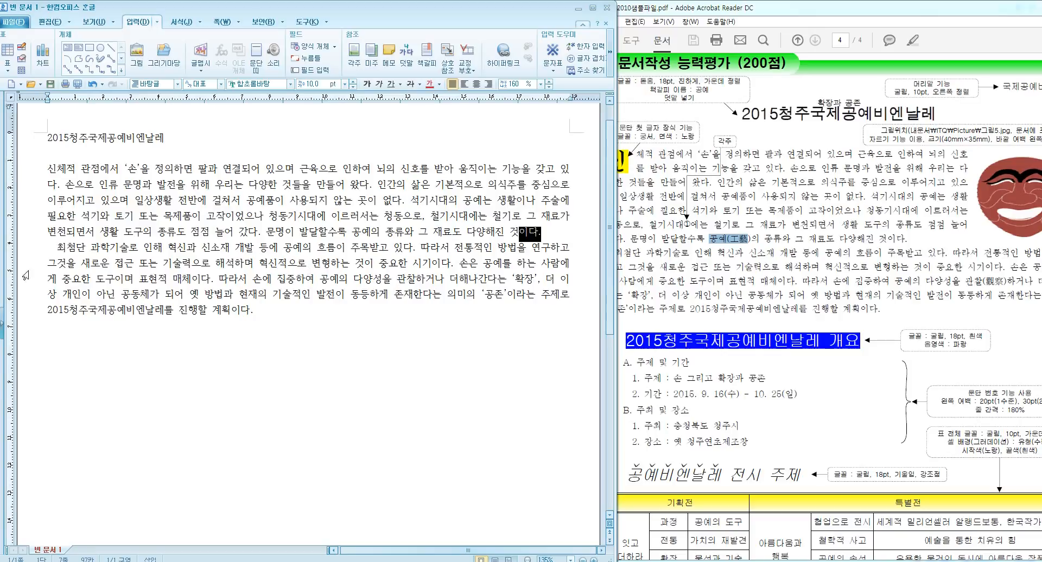
click(57, 246)
key(BackSpace)
key(BackSpace)
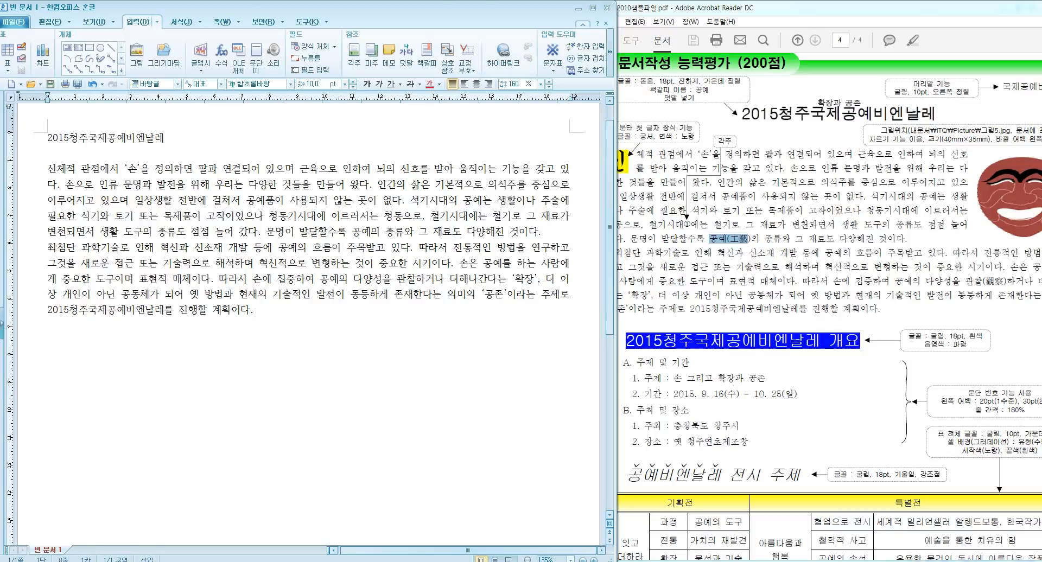
click(635, 252)
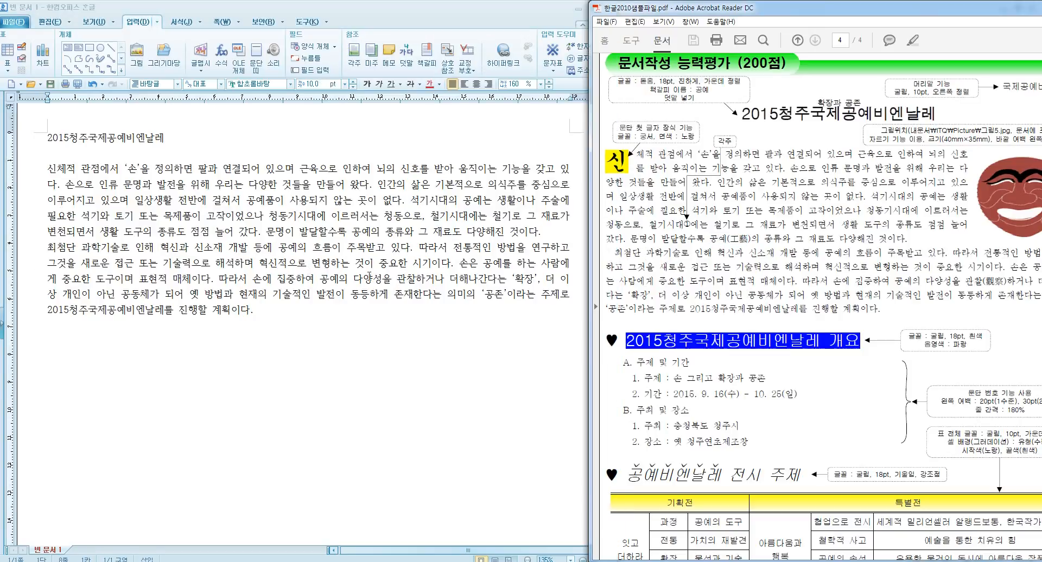
click(50, 248)
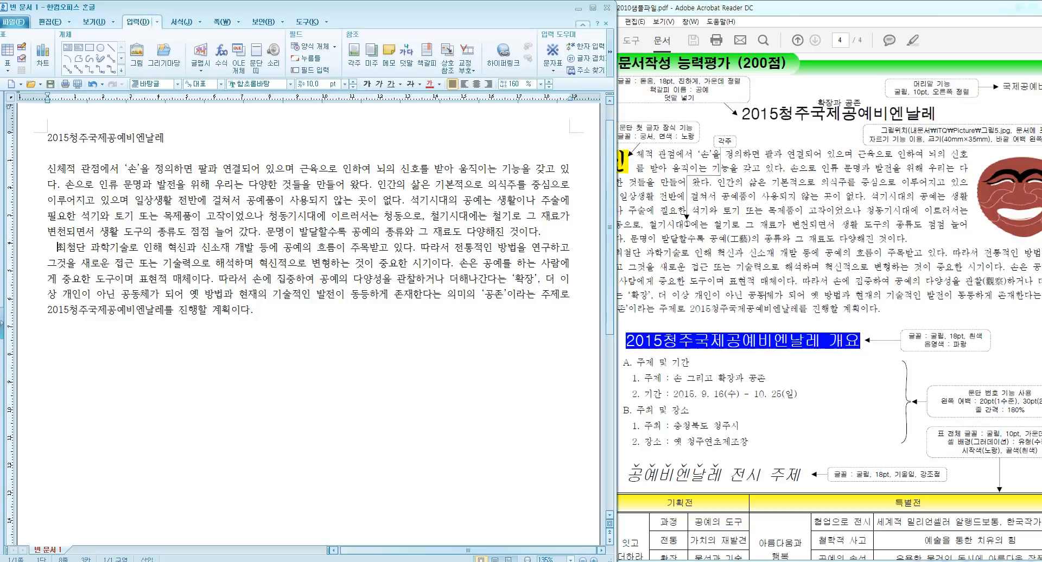
- Compare the unformatted title and body paragraphs with the corresponding title and body text in the sample PDF
drag(172, 137, 47, 138)
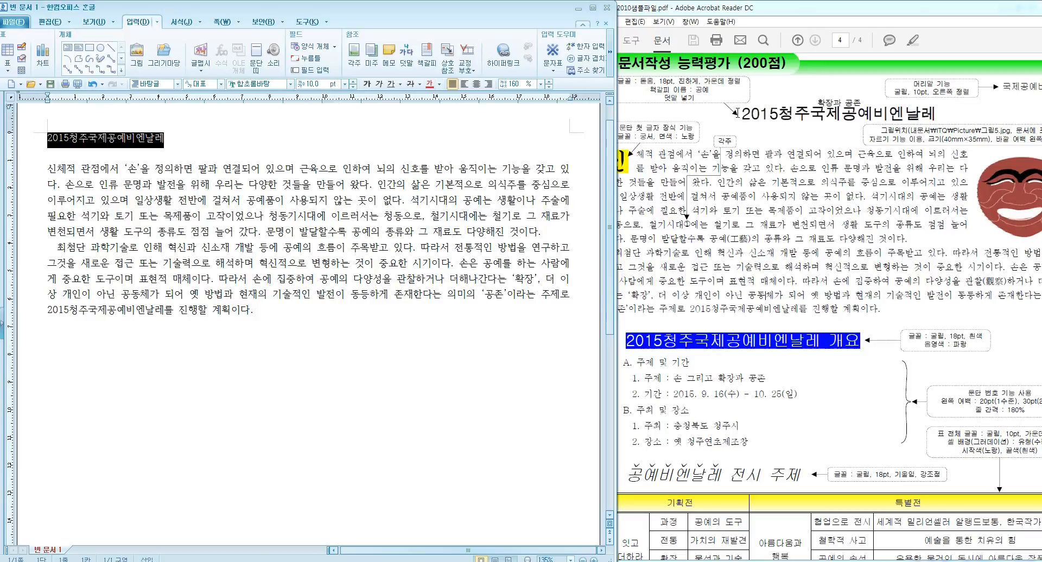
drag(732, 115, 935, 114)
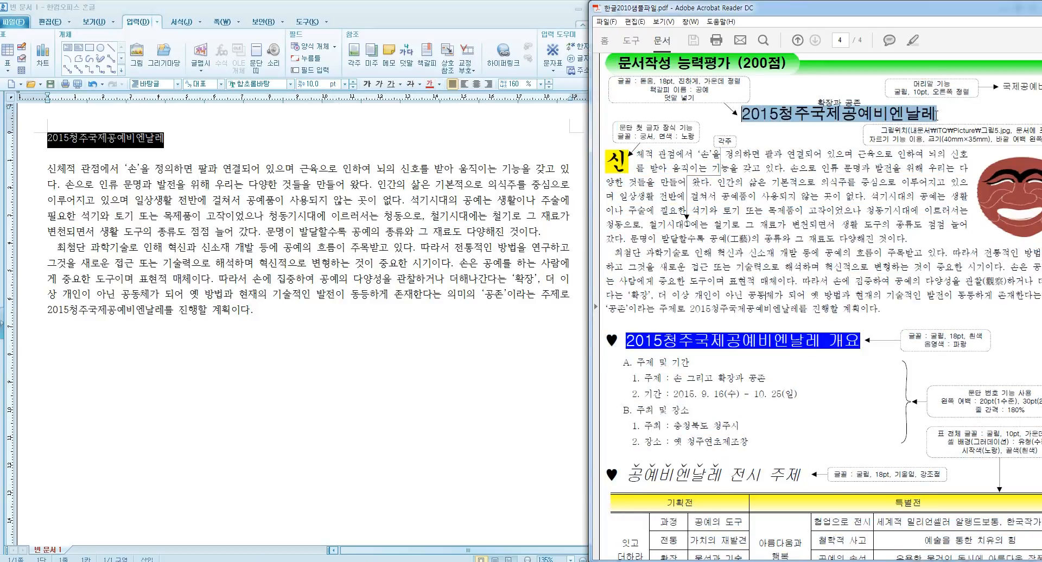
drag(639, 155, 782, 295)
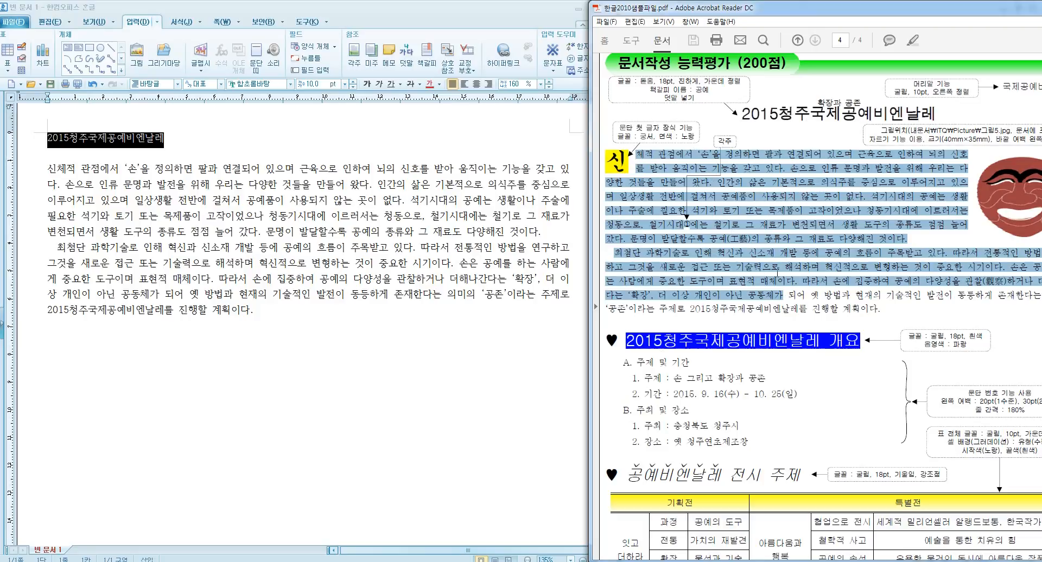
click(782, 193)
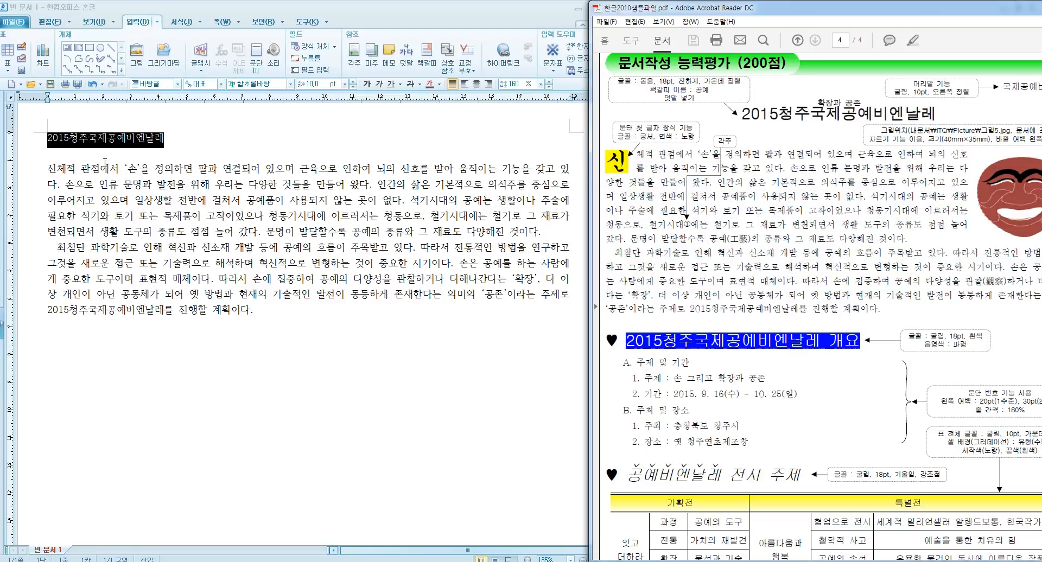
click(48, 171)
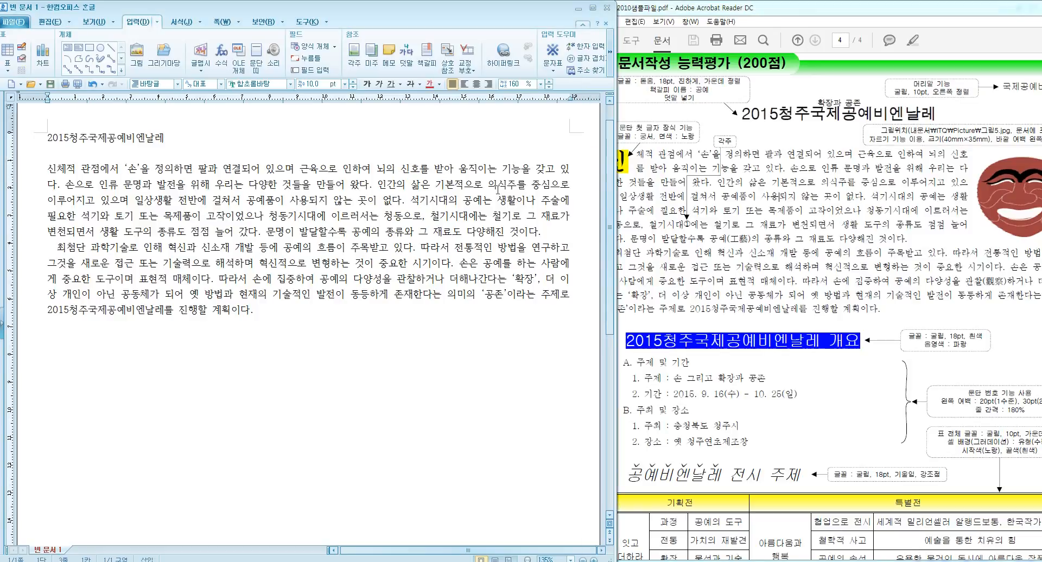
click(106, 137)
drag(107, 137, 162, 139)
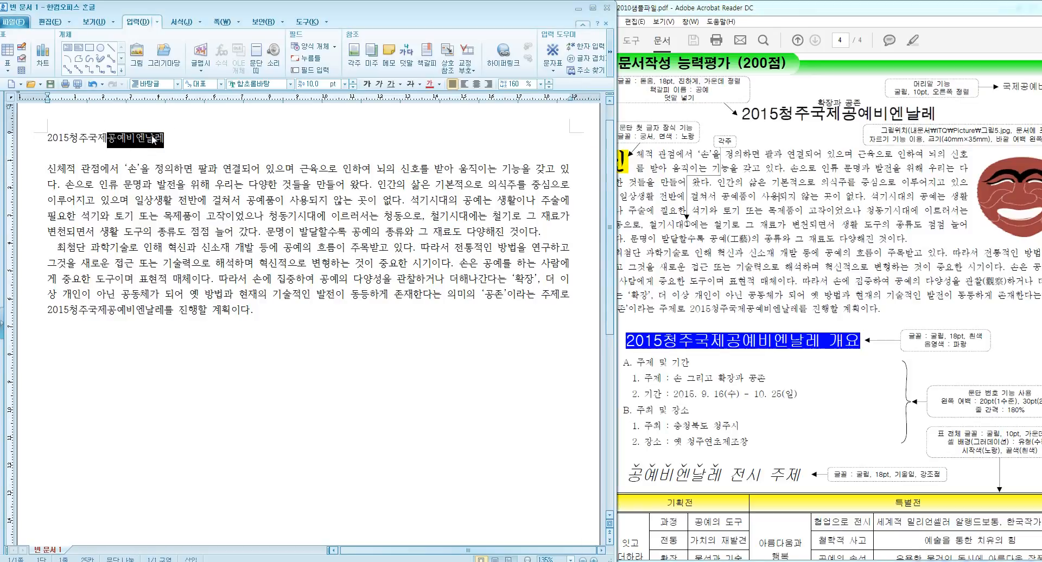
click(67, 168)
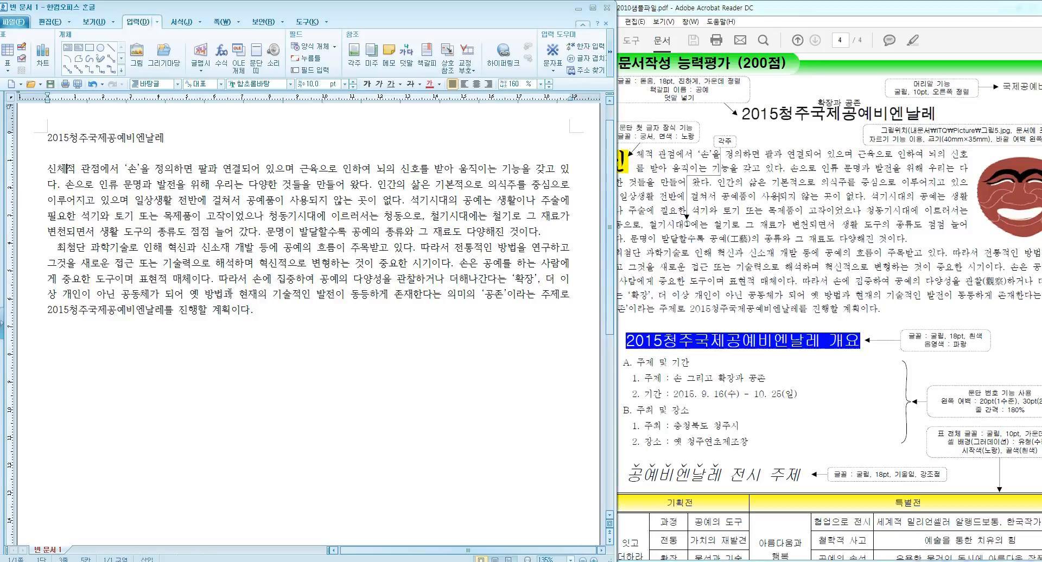
click(272, 319)
- Convert 공예 in the first body paragraph's last sentence to 공예(工藝), using the 한글(漢字) input format
click(828, 252)
double_click(705, 237)
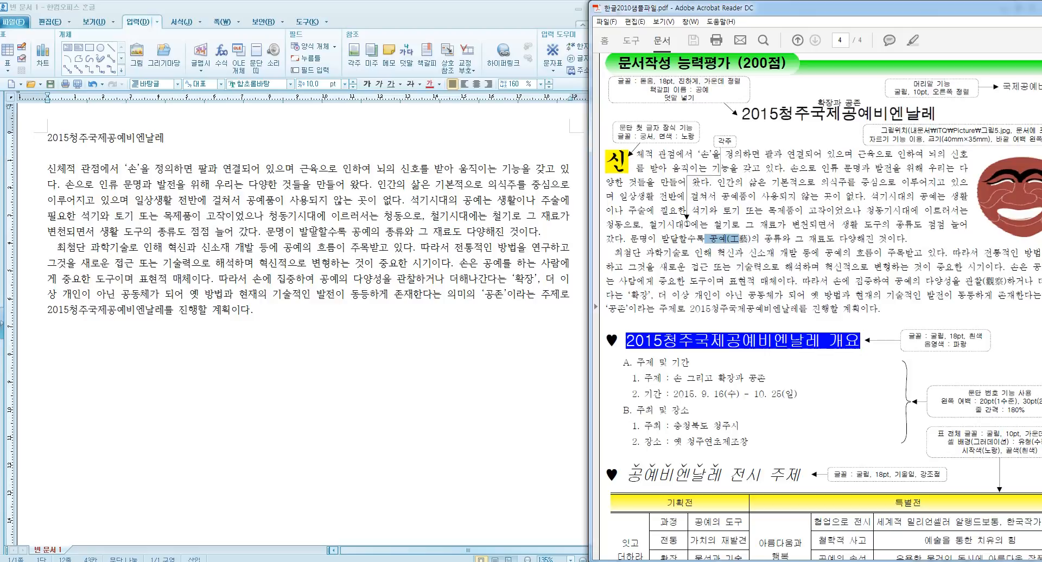
click(313, 230)
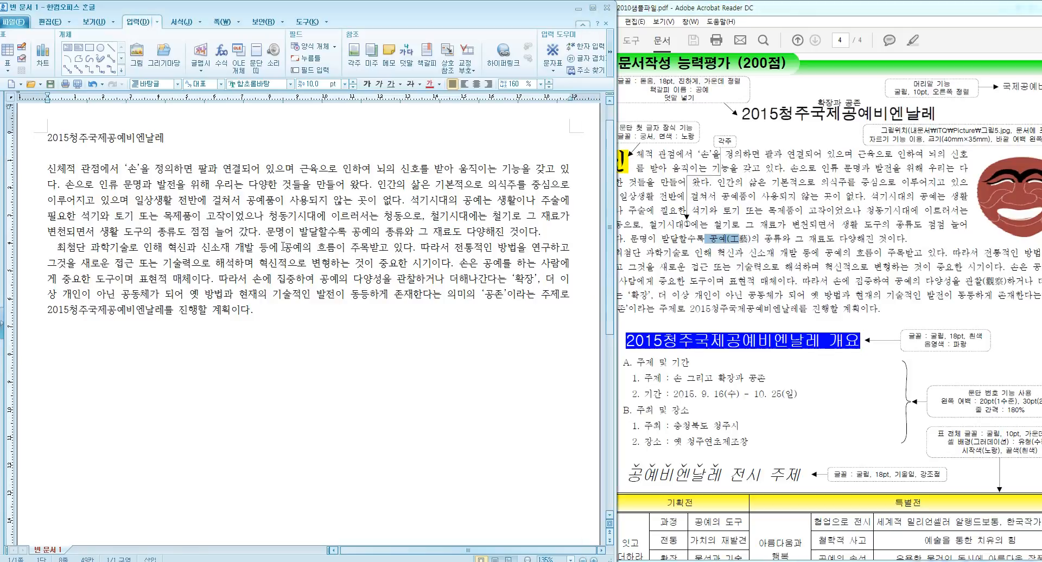
drag(370, 232, 351, 232)
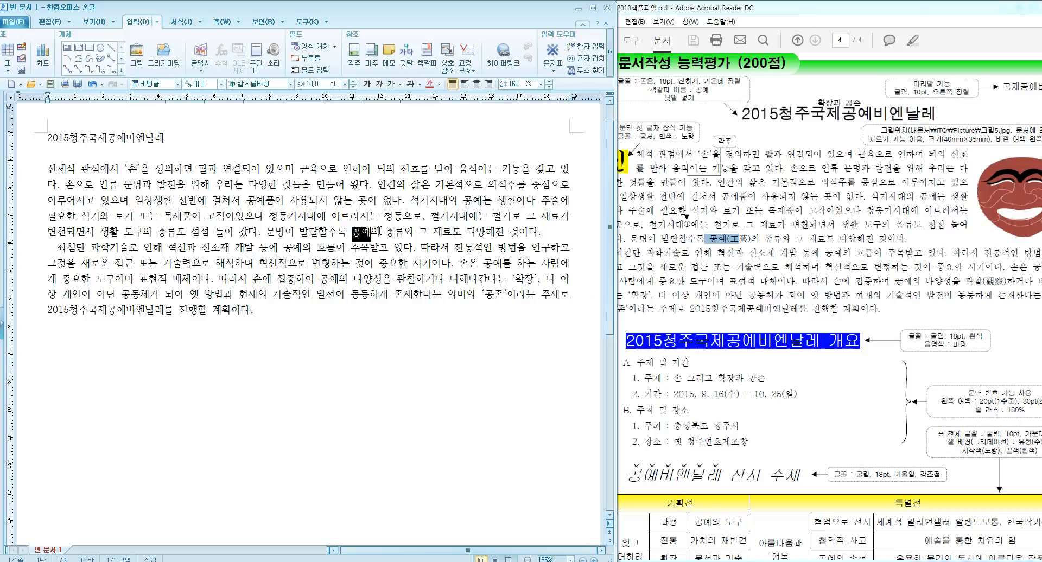
click(378, 232)
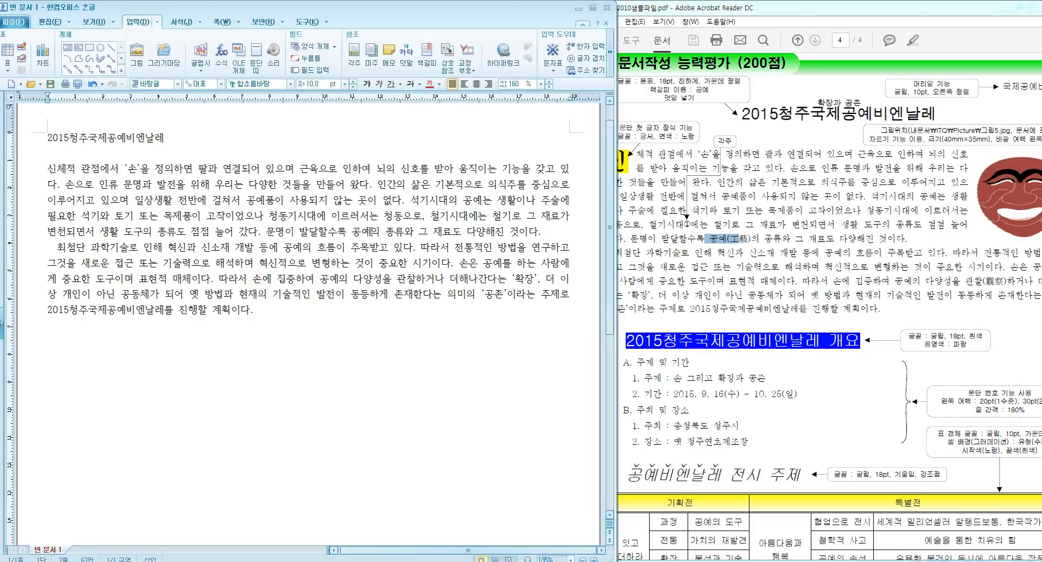
drag(371, 233, 354, 233)
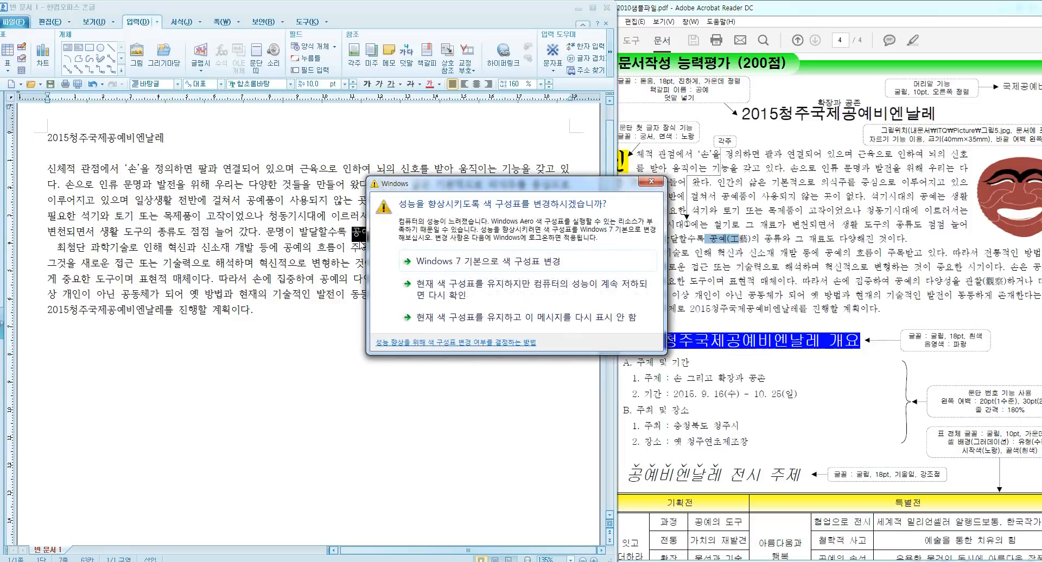
click(652, 183)
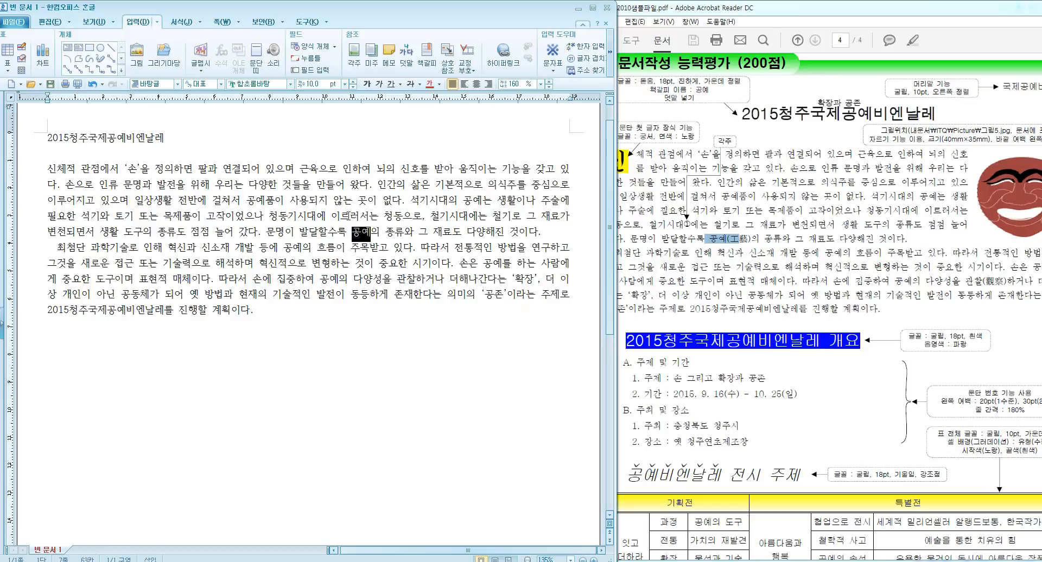
key(F9)
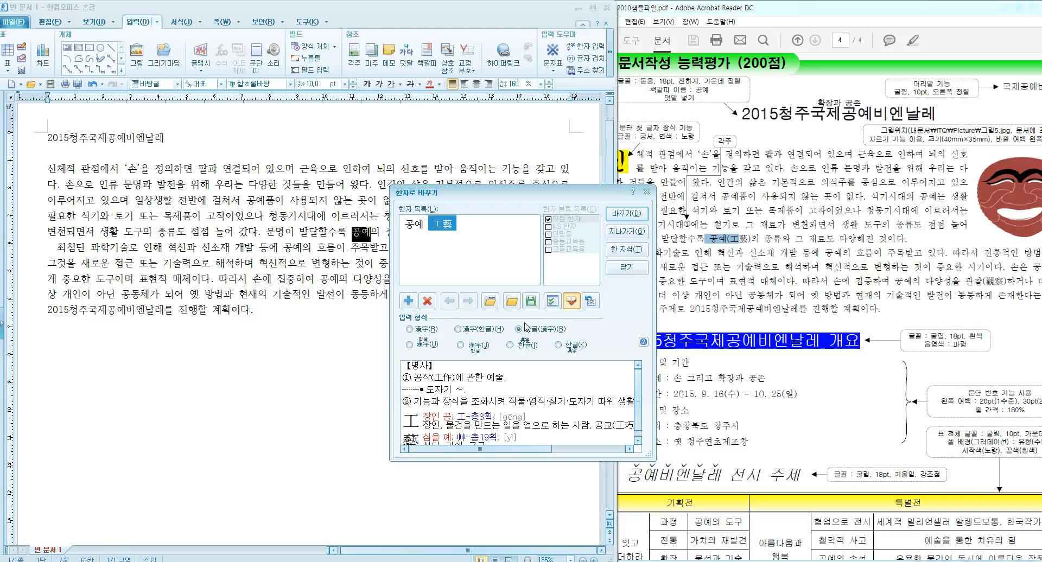
click(620, 214)
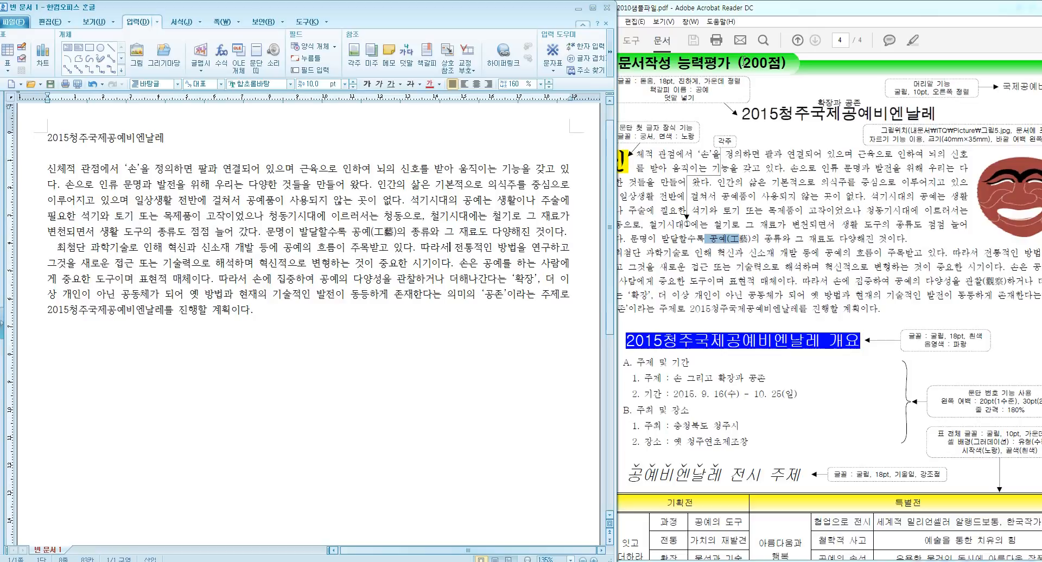
- Convert 관찰 in the second body paragraph to 관찰(觀察), using the 한글(漢字) input format
key(ctrl+f)
text(관찰)
key(Return)
key(Escape)
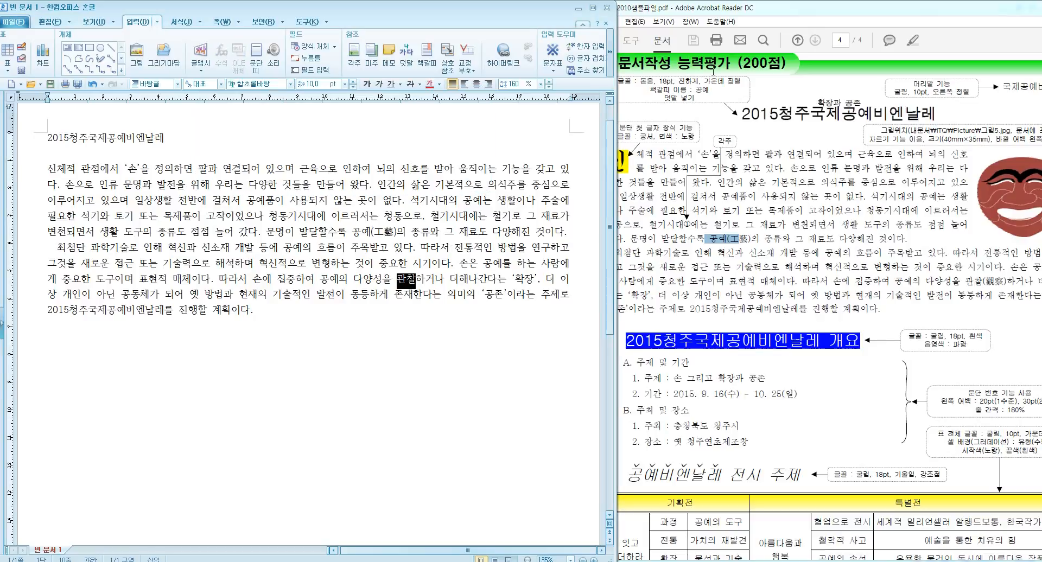
click(430, 267)
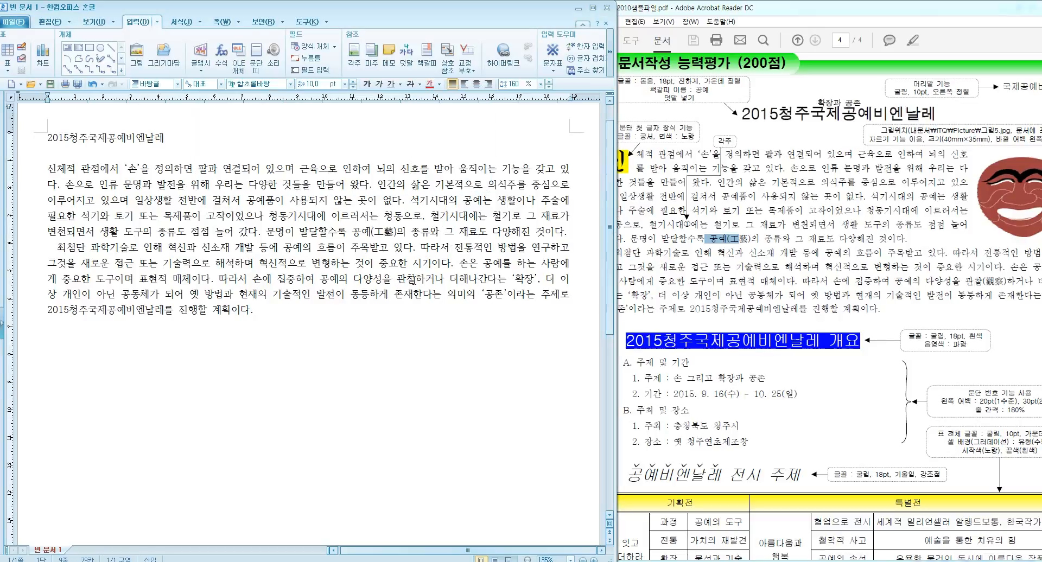
drag(414, 278, 396, 278)
key(F9)
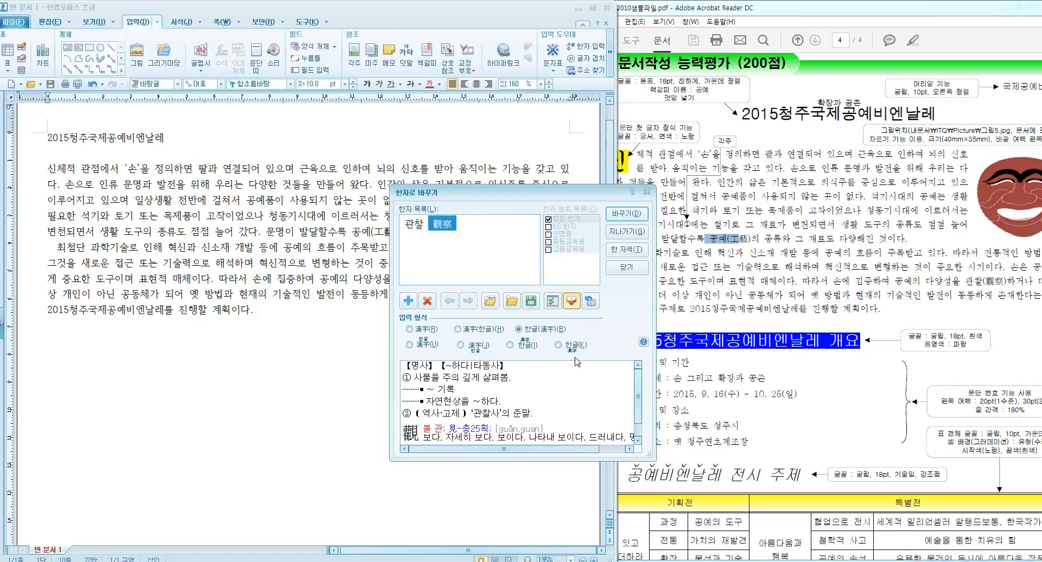
click(626, 213)
- Insert a footnote directly after 철기시대 in the first body paragraph, matching the footnote mark's place in the sample PDF
click(392, 221)
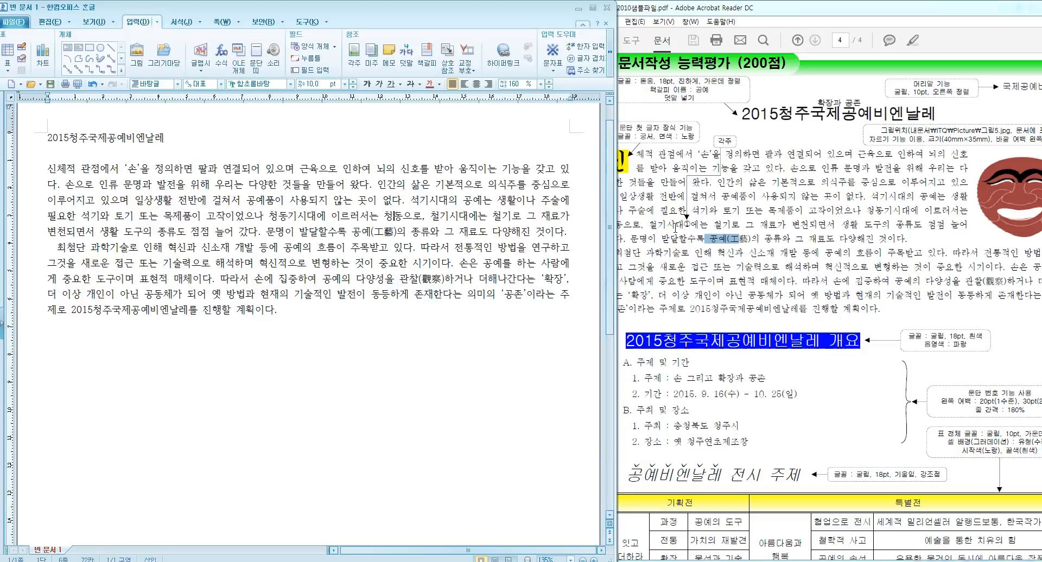
click(687, 223)
drag(653, 224, 687, 225)
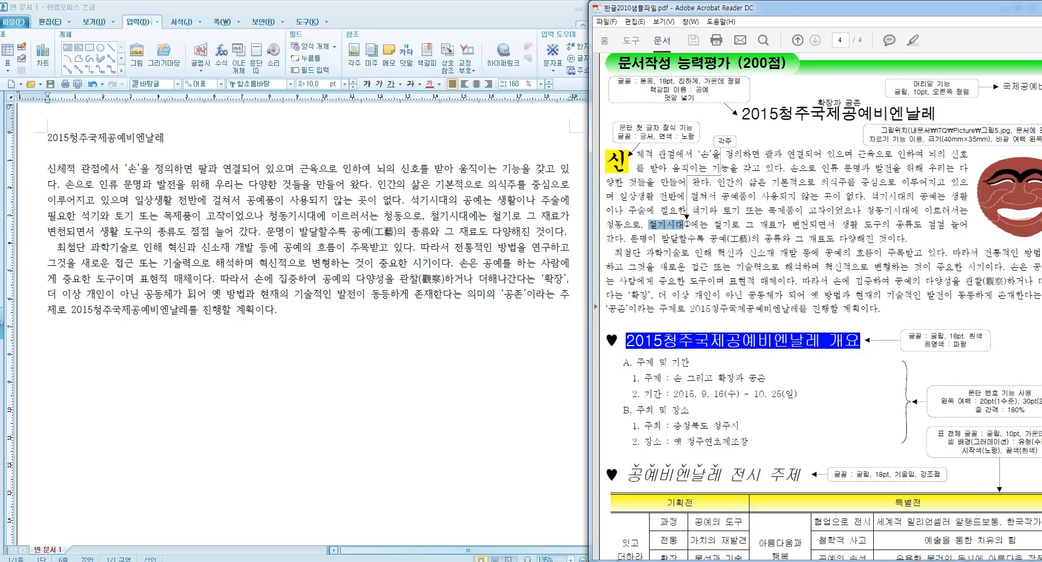
click(207, 250)
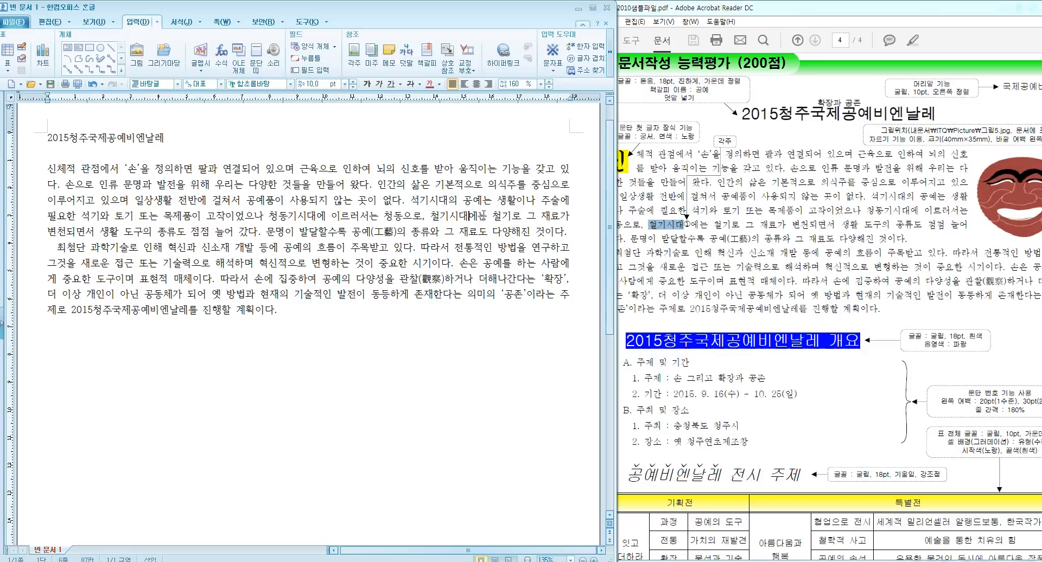
drag(430, 215, 470, 215)
click(495, 215)
click(469, 216)
click(353, 59)
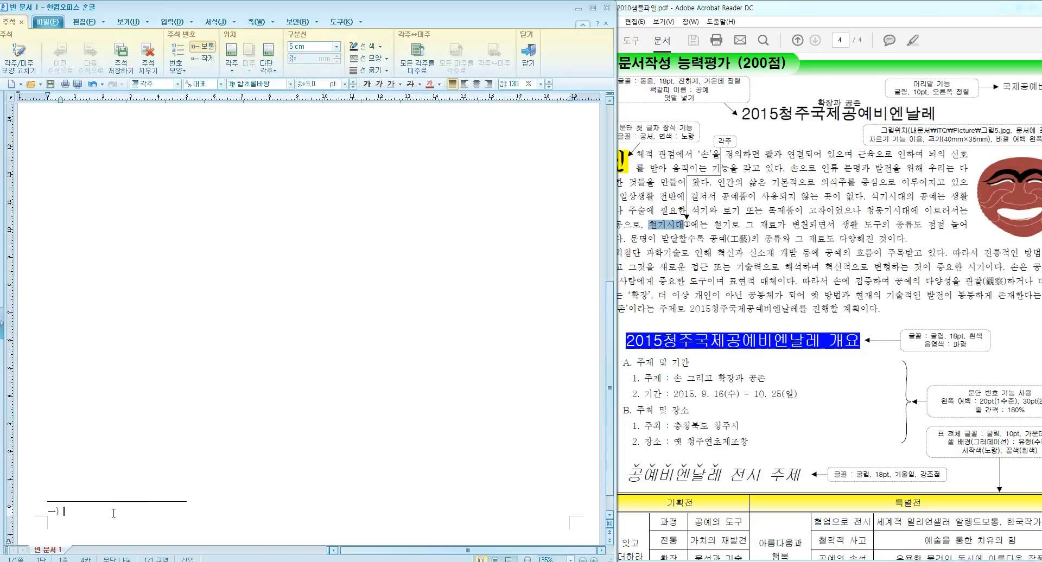
- Copy the footnote text 고고학의 시대 구분에서 인류가 철기로 연장을 만들어 쓰던 시대 from the sample PDF into the new footnote
click(623, 232)
scroll(616, 380, down, 5)
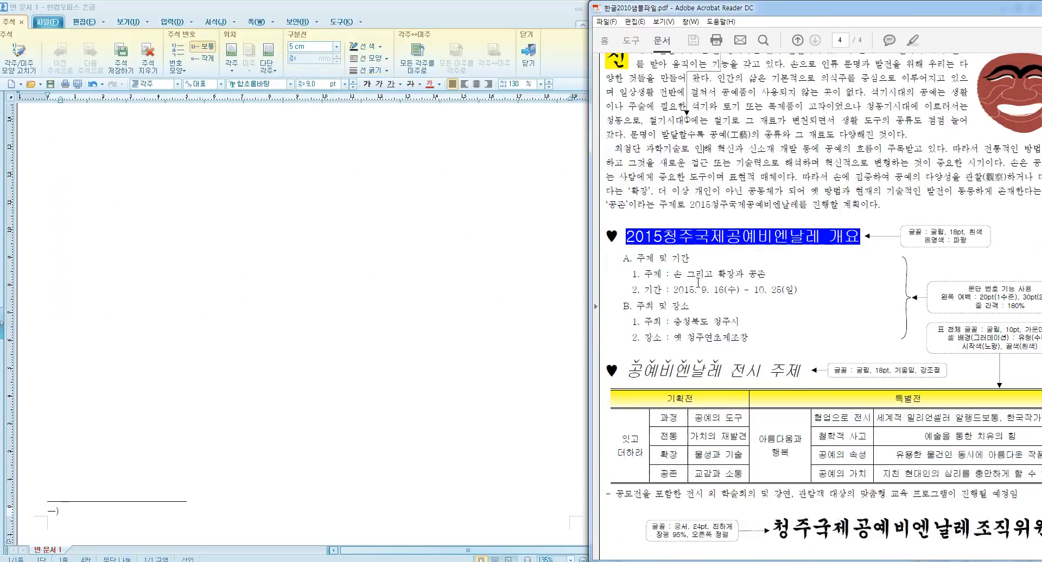
drag(619, 508, 871, 508)
key(ctrl+c)
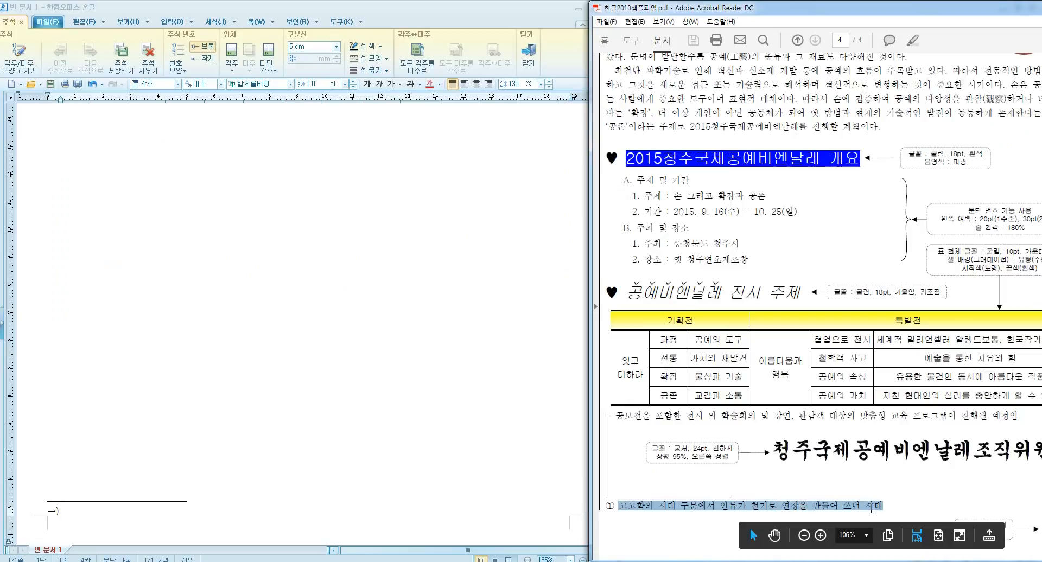
click(104, 512)
key(ctrl+v)
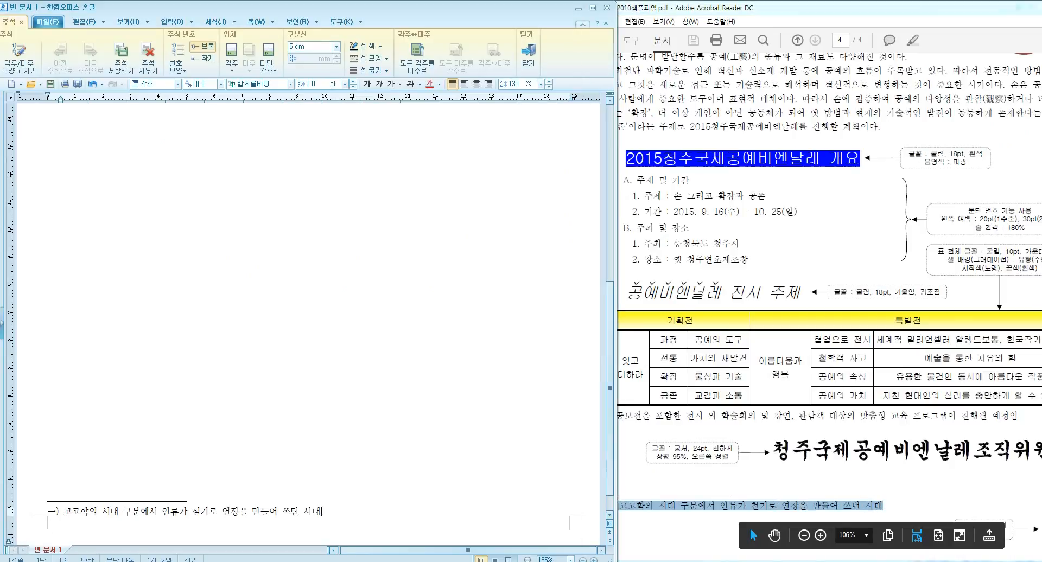
- Change the footnote's number format to the circled number style ①
click(60, 518)
click(75, 512)
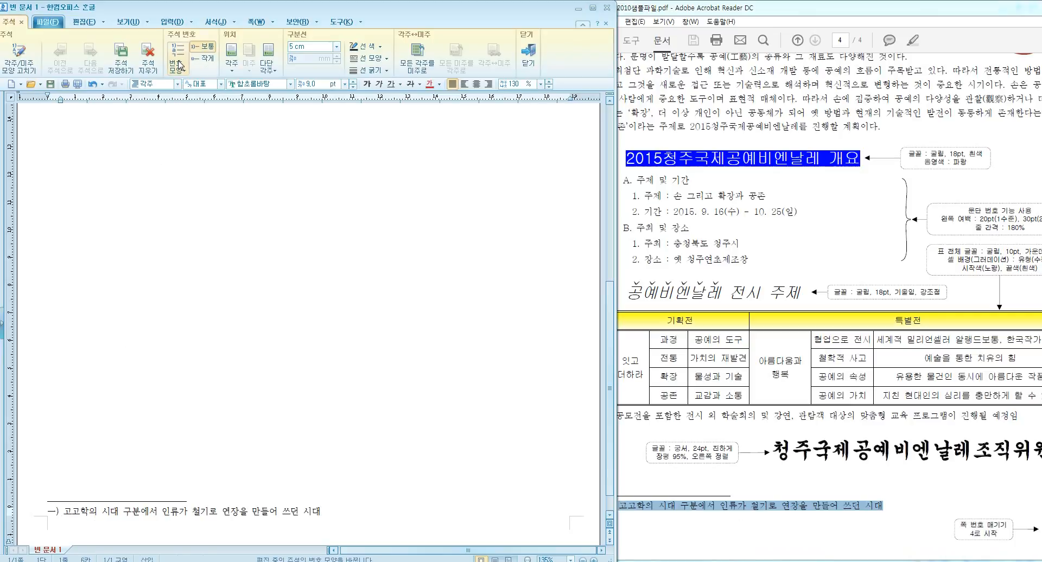
click(178, 65)
click(192, 273)
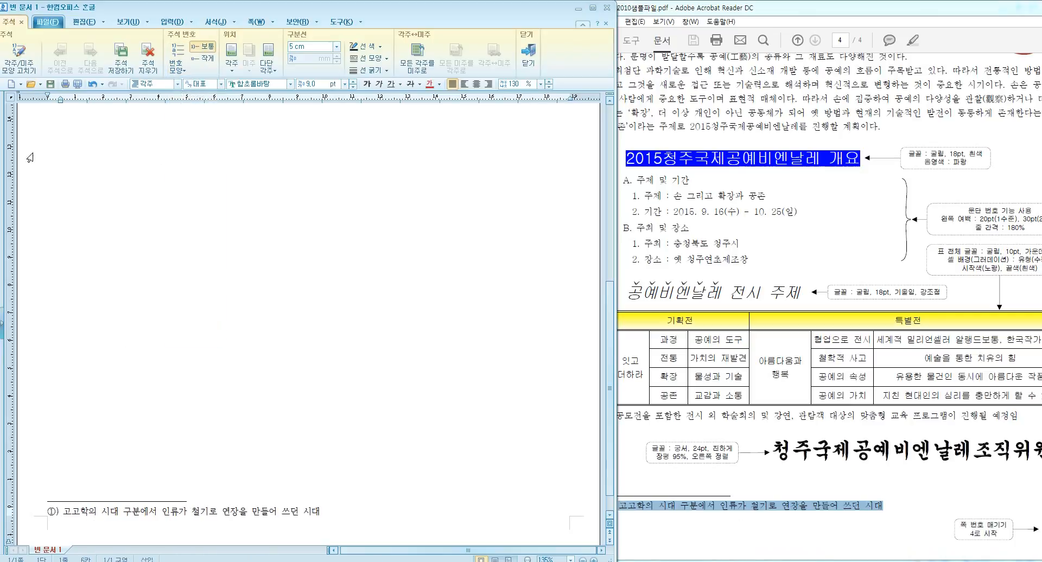
- Examine the sample PDF's first-letter decoration specification beside the first body paragraph
scroll(151, 394, up, 10)
click(146, 267)
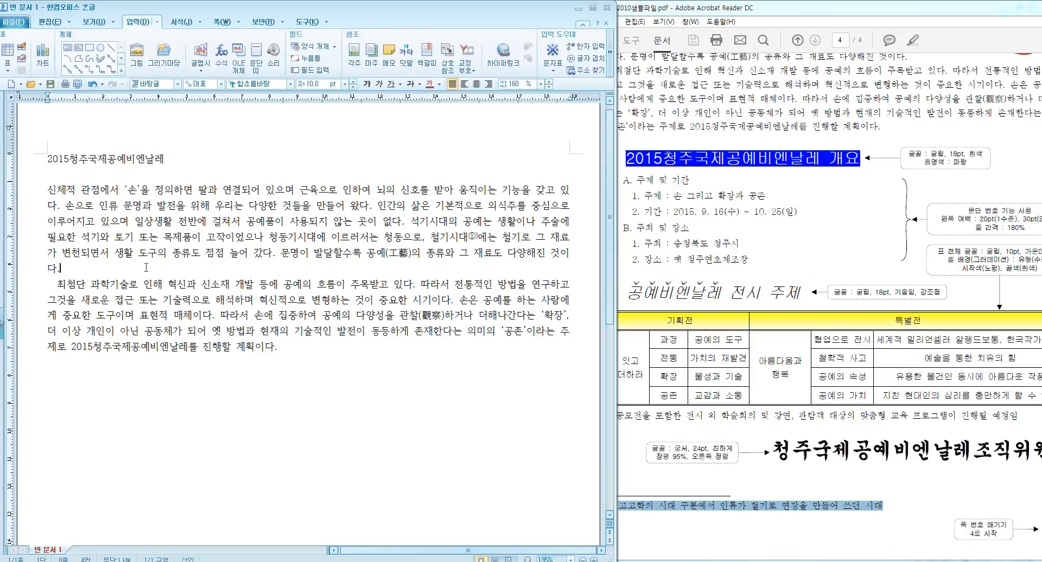
click(734, 193)
scroll(734, 201, up, 3)
scroll(733, 202, up, 6)
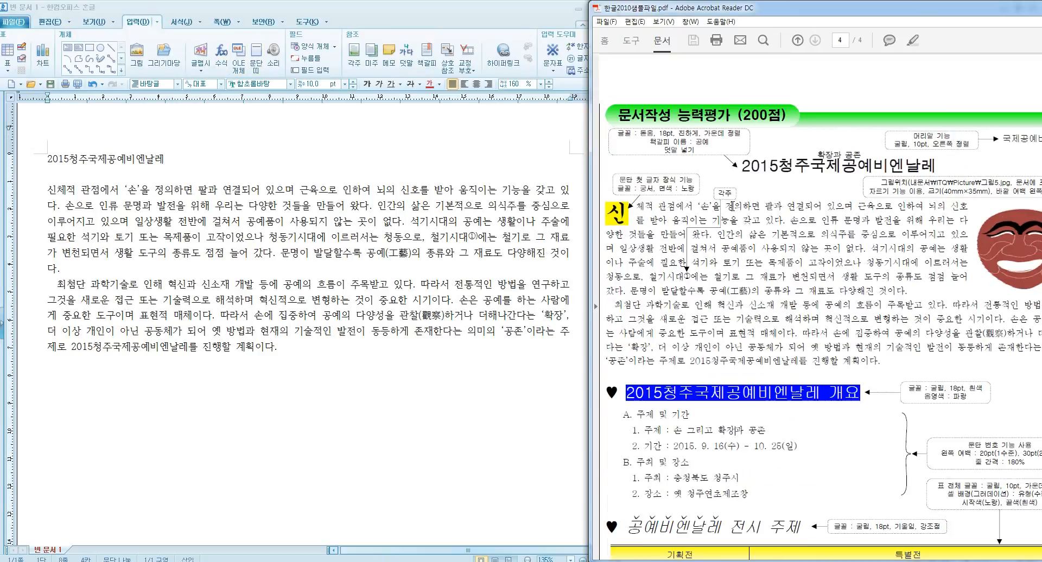
click(622, 214)
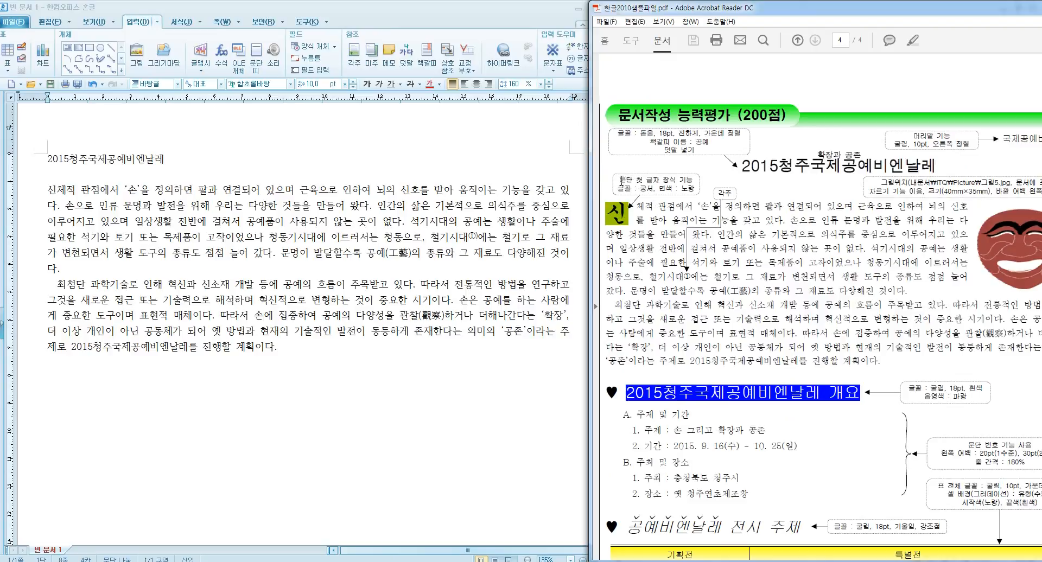
drag(620, 179, 696, 189)
- Set up a first-letter decoration (문단 첫 글자 장식) for the first body paragraph, using the two-line shape and the font 궁서
click(56, 189)
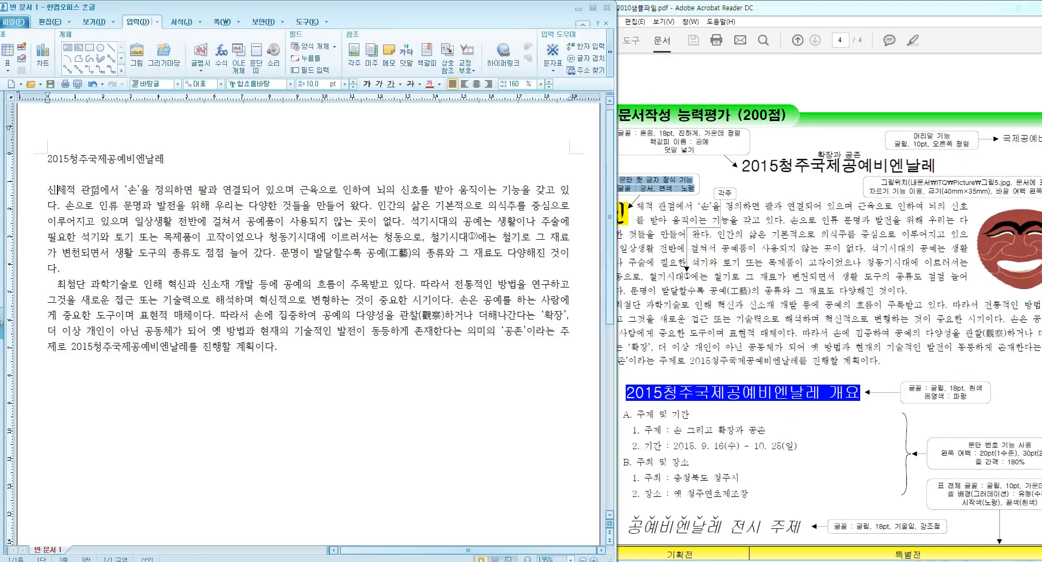
click(91, 191)
click(181, 22)
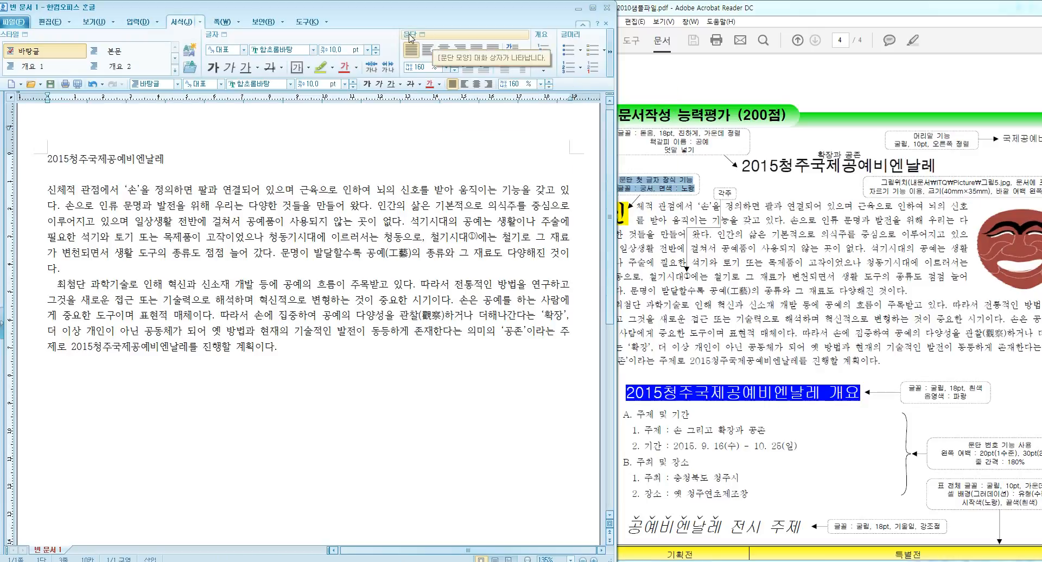
click(512, 52)
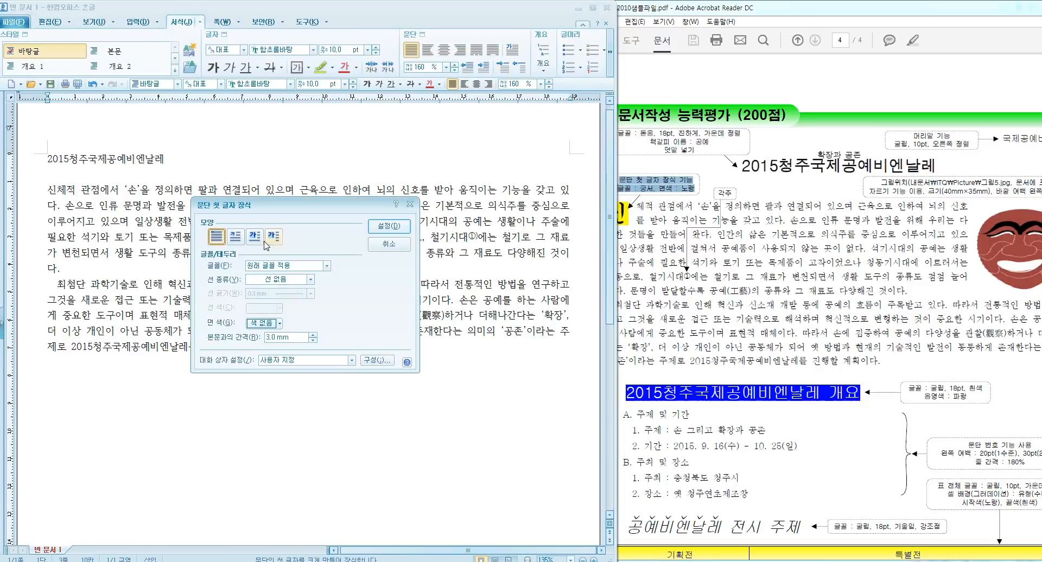
click(236, 237)
click(262, 265)
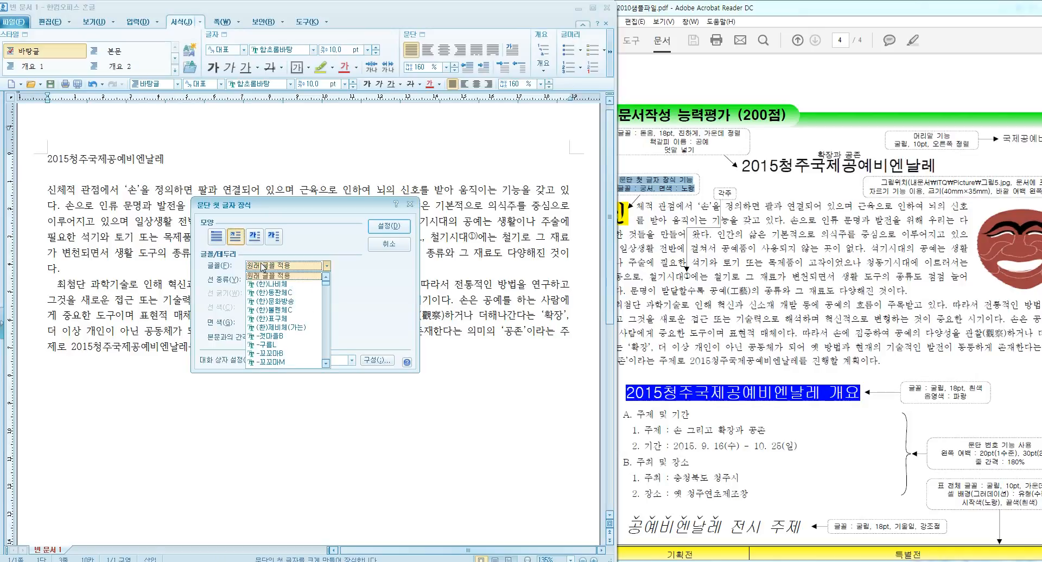
text(ㄱ)
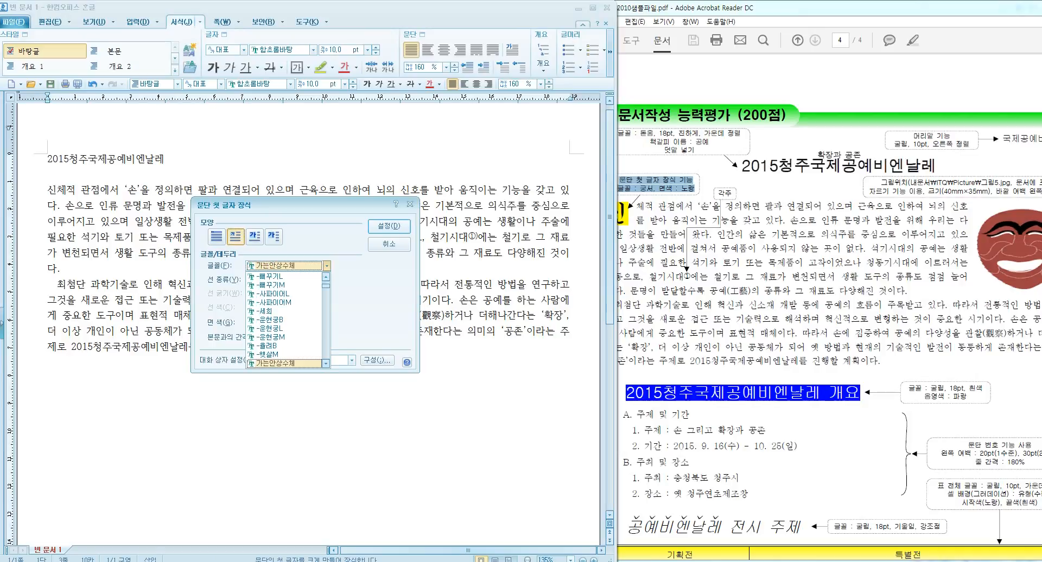
click(271, 266)
click(272, 266)
text(ㄱㄱㄱㄱ)
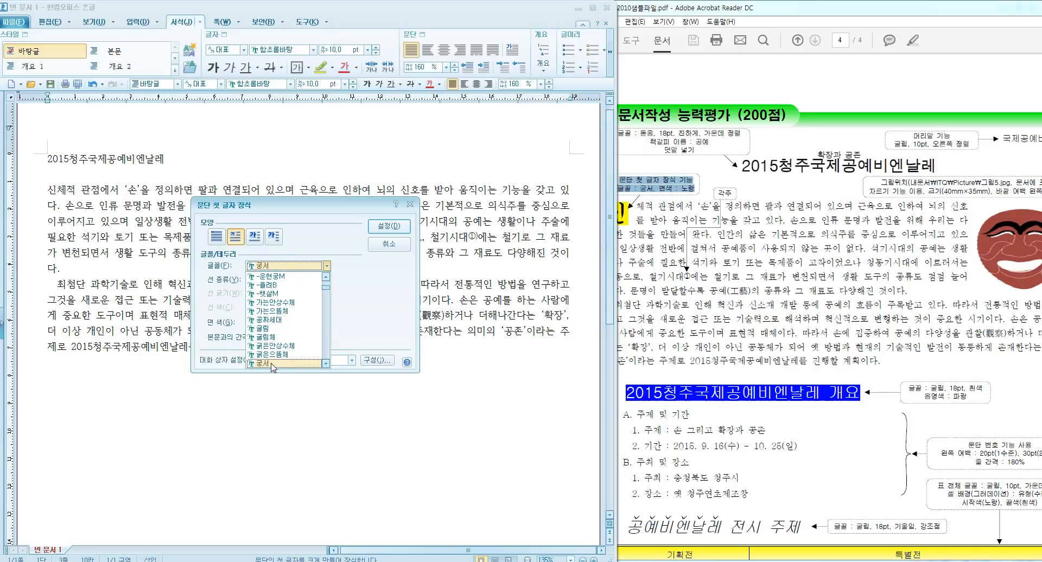
click(271, 362)
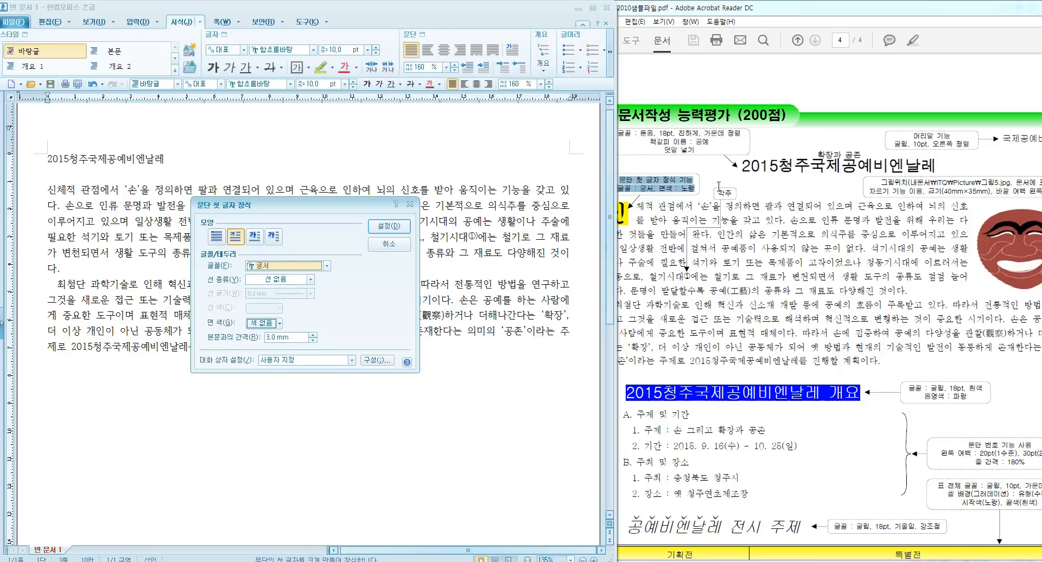
- Give the decorated first letter a yellow (FFFF00) fill colour and apply the decoration
click(268, 324)
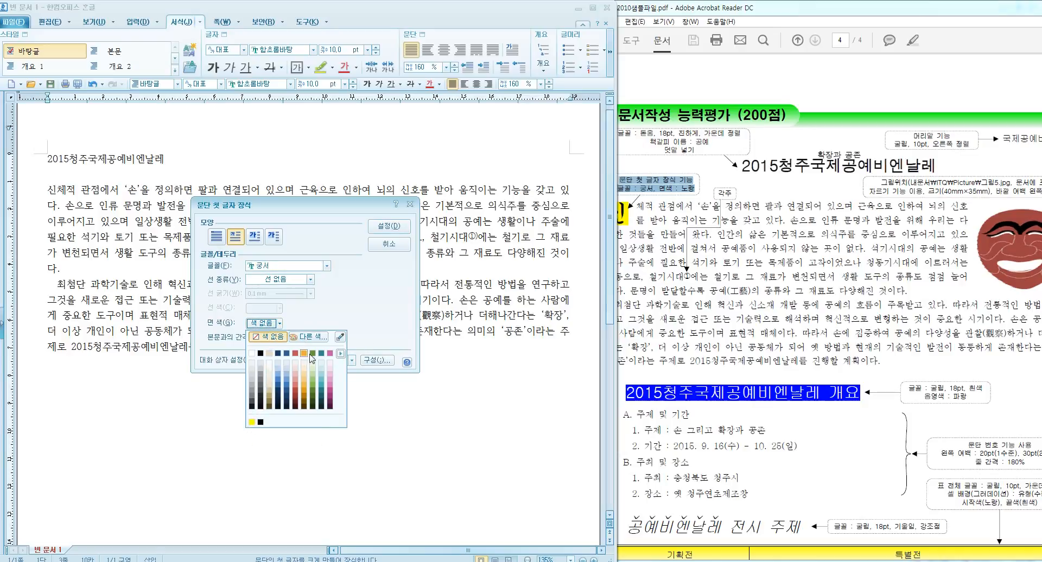
click(307, 337)
click(175, 230)
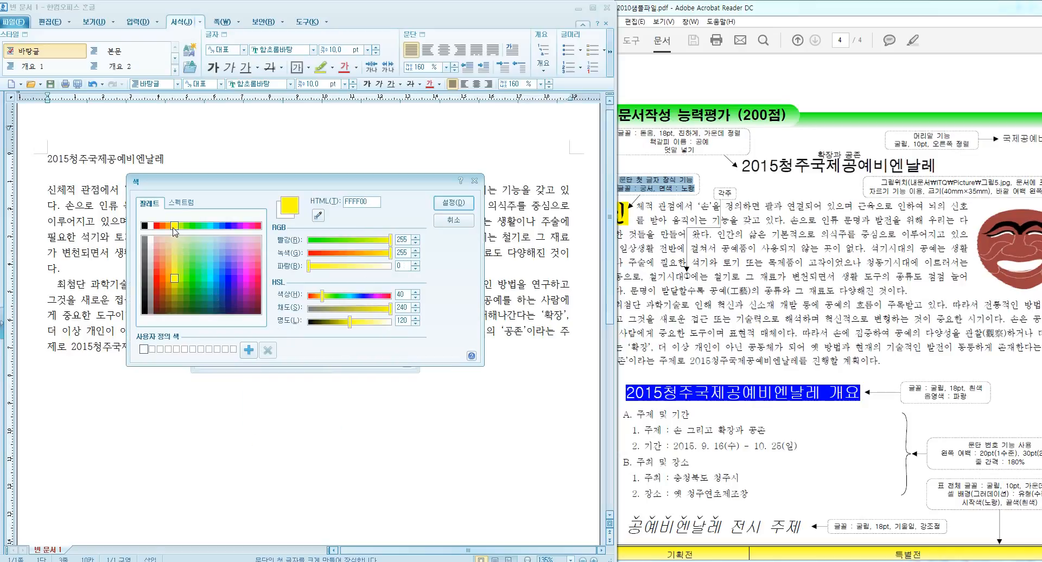
click(452, 203)
click(400, 229)
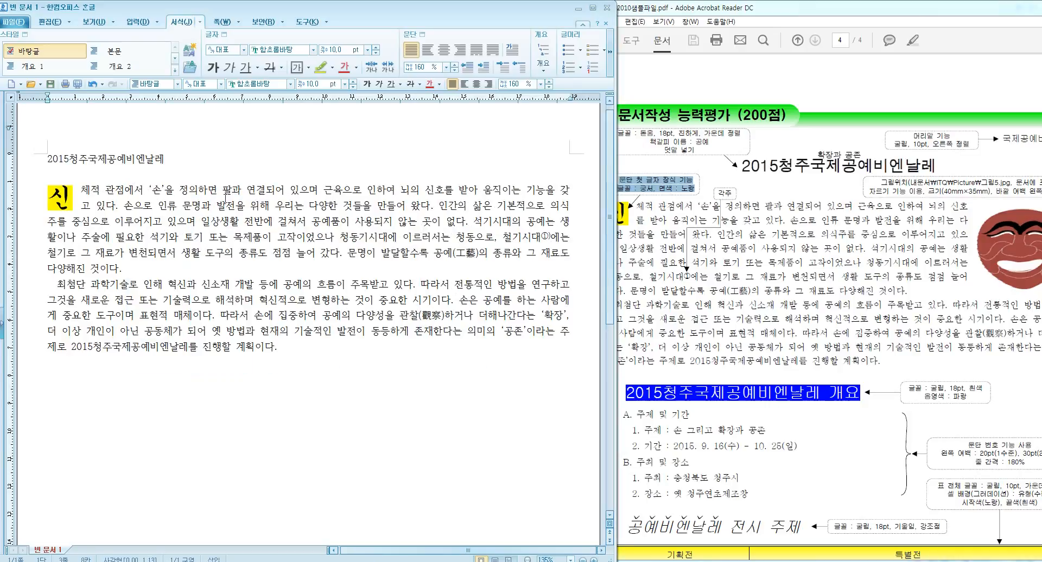
click(298, 238)
- Centre the title 2015청주국제공예비엔날레 and set its font to 돋움, as the sample PDF specifies
drag(163, 159, 46, 160)
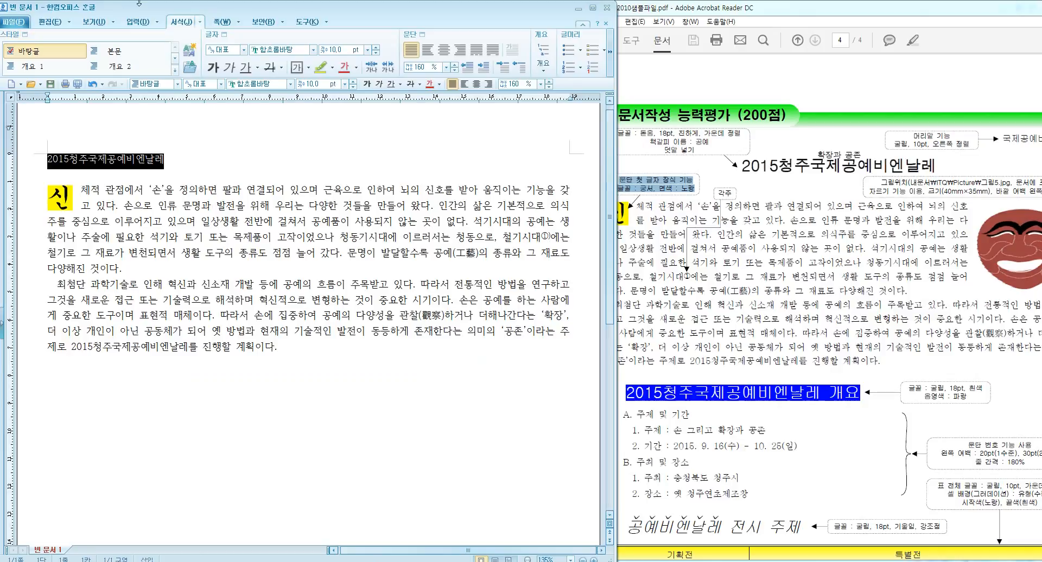
click(447, 50)
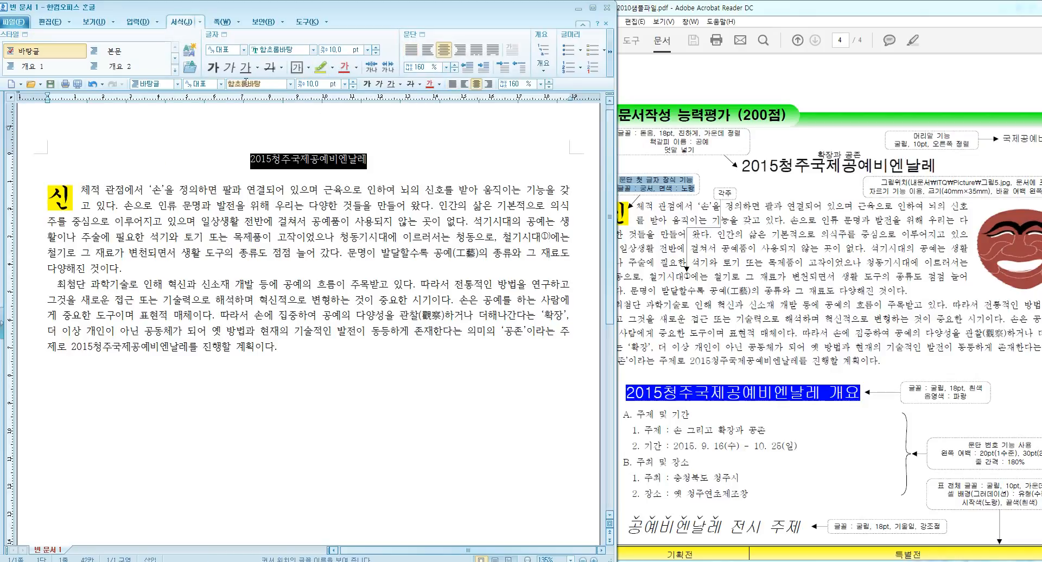
drag(640, 133, 674, 133)
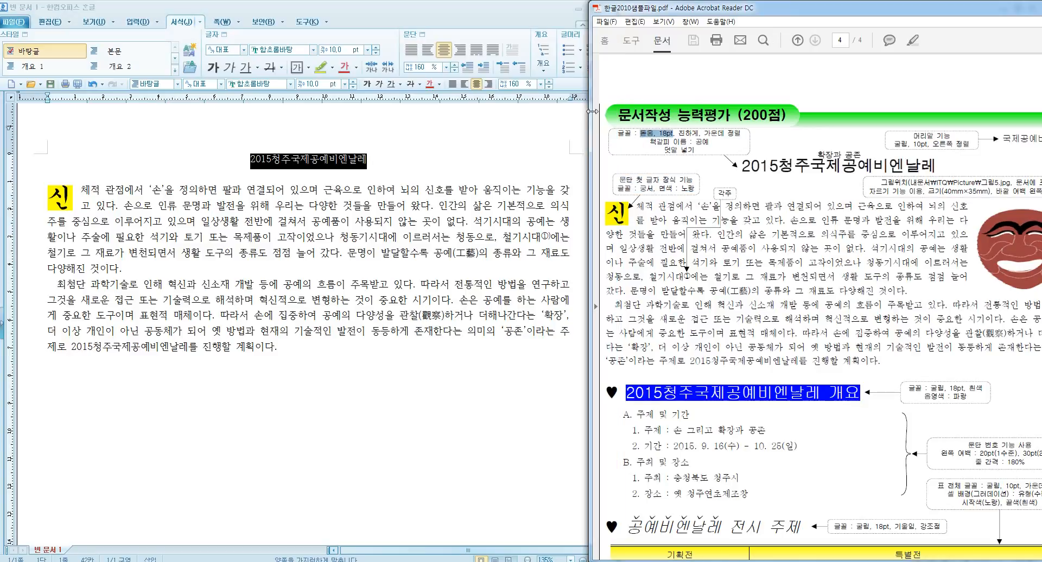
click(255, 84)
text(돋)
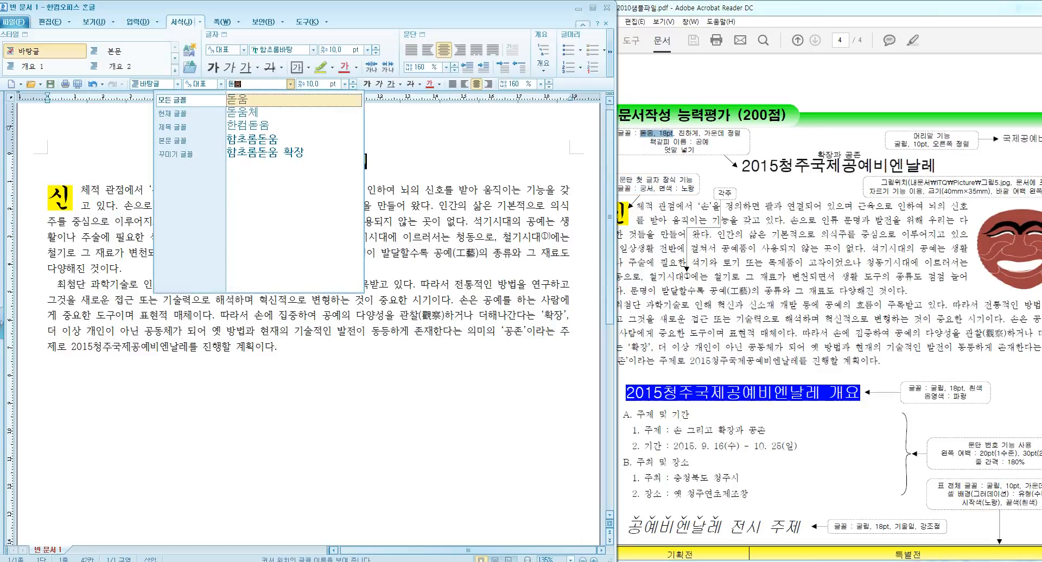
click(259, 98)
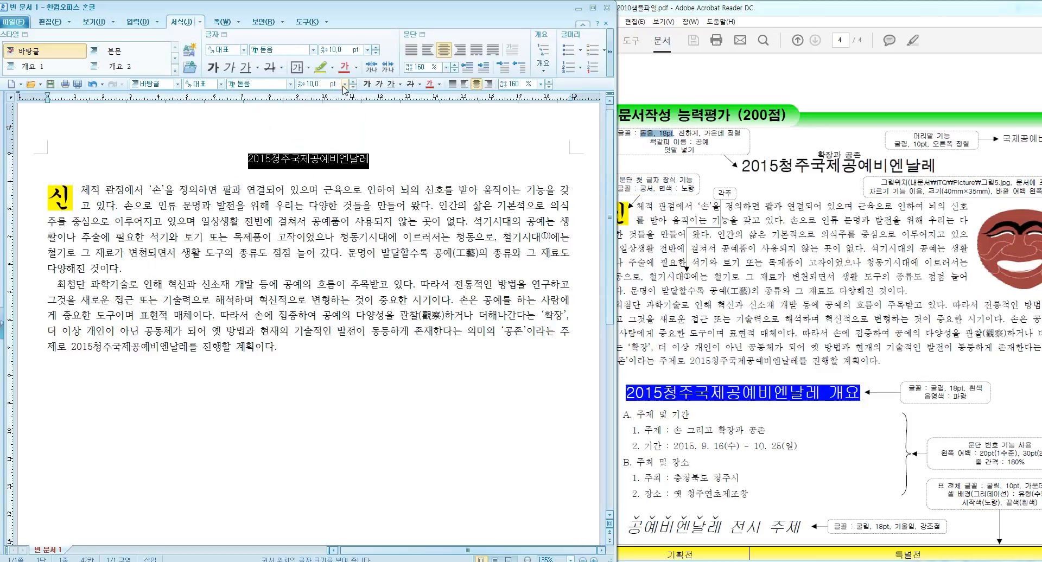
- Set the title's font size to 18 pt and make it bold
click(345, 84)
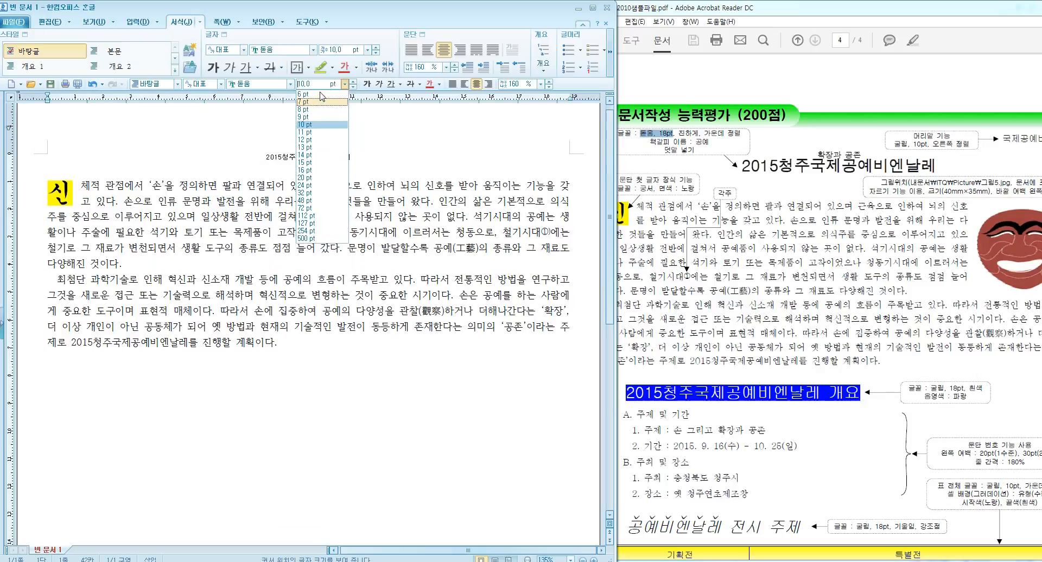
click(302, 94)
text(18)
key(Return)
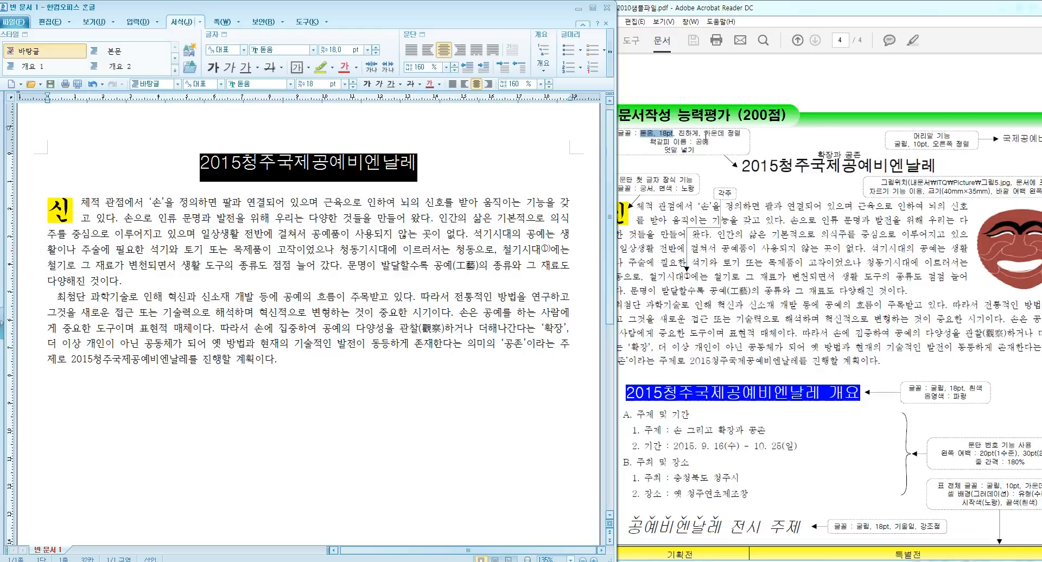
click(367, 83)
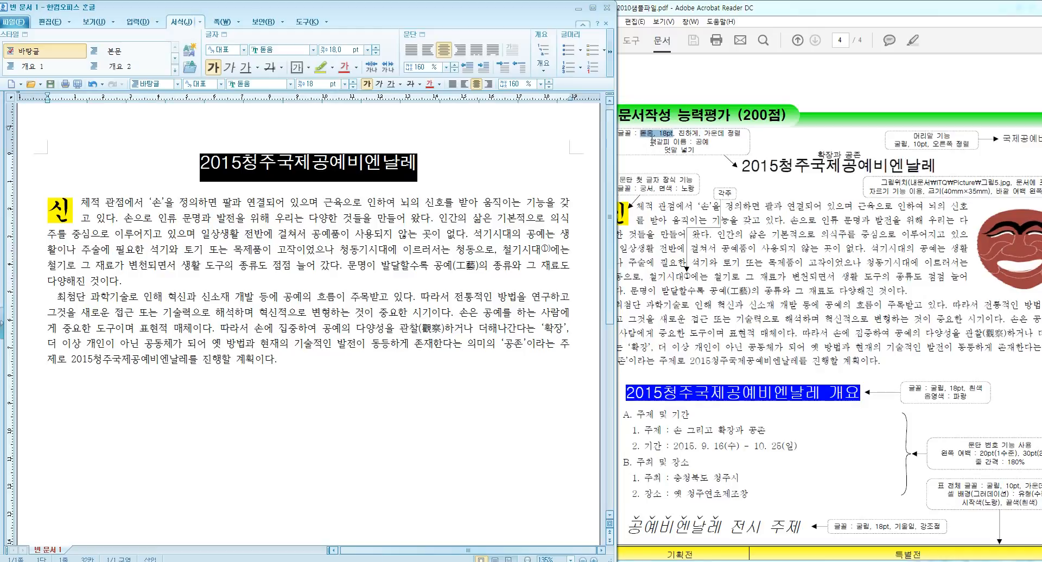
- Add a bookmark named 공예 to the title, following the sample PDF's specification
drag(650, 142, 709, 143)
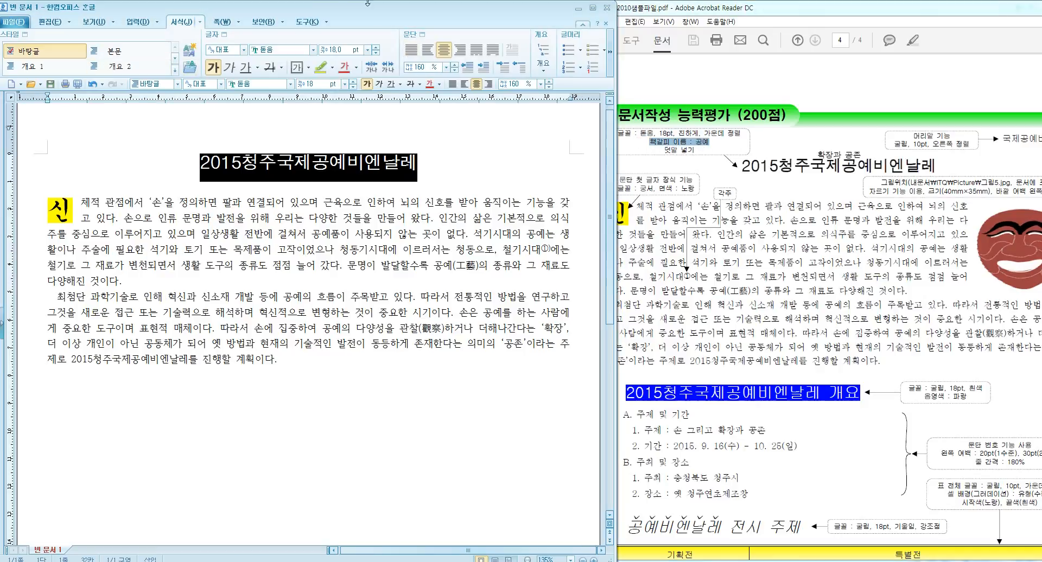
click(139, 21)
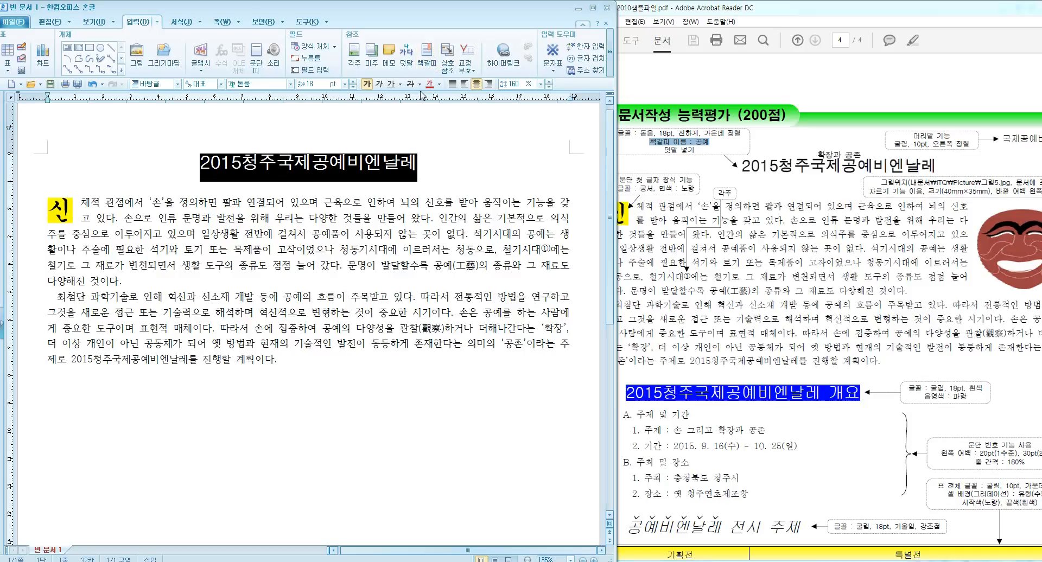
click(430, 60)
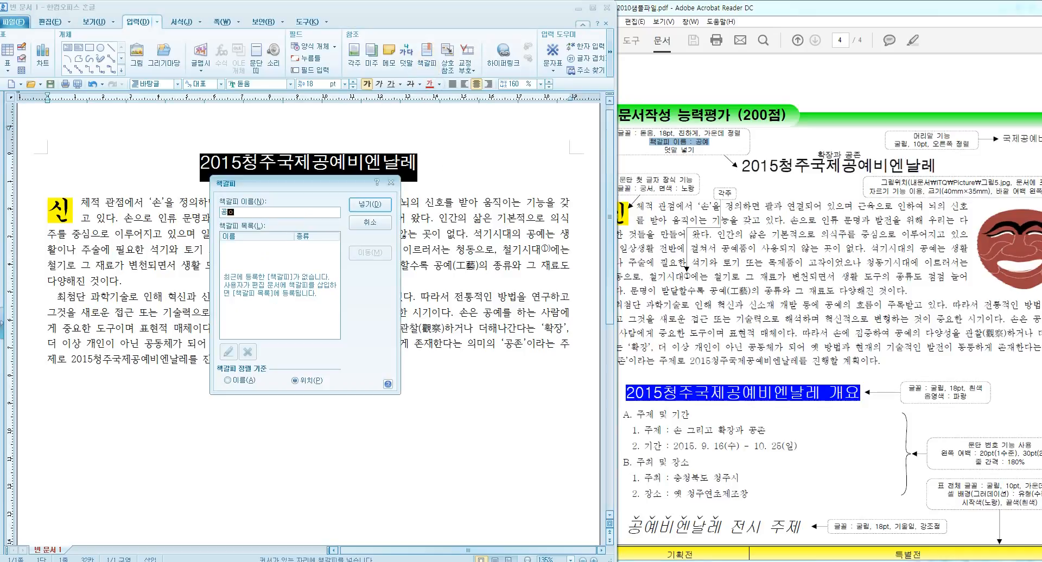
key(Return)
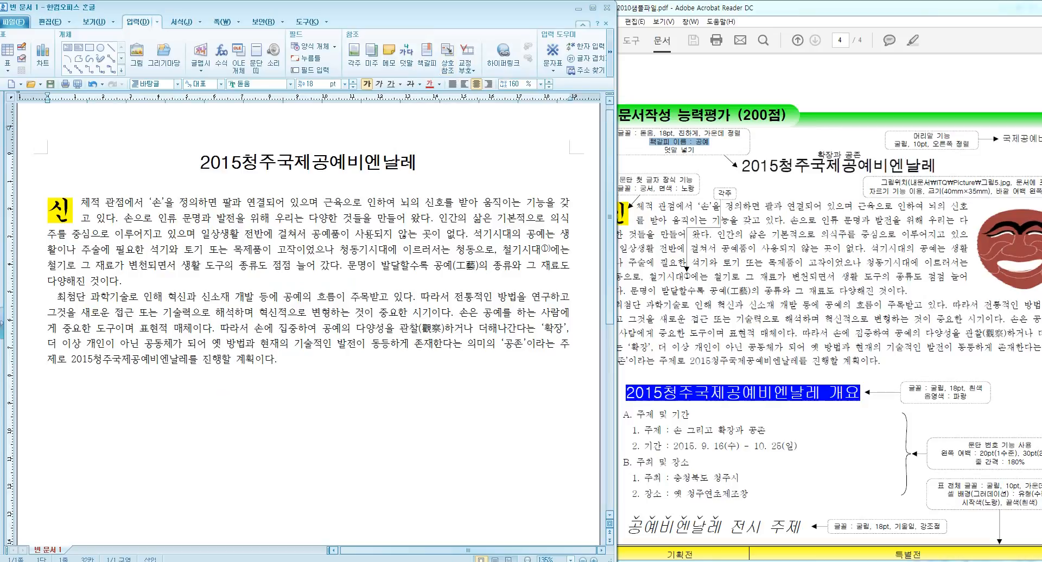
- Add the ruby text (덧말) 확장과 공존 above the title, copying its wording from the sample PDF
shift+click(428, 169)
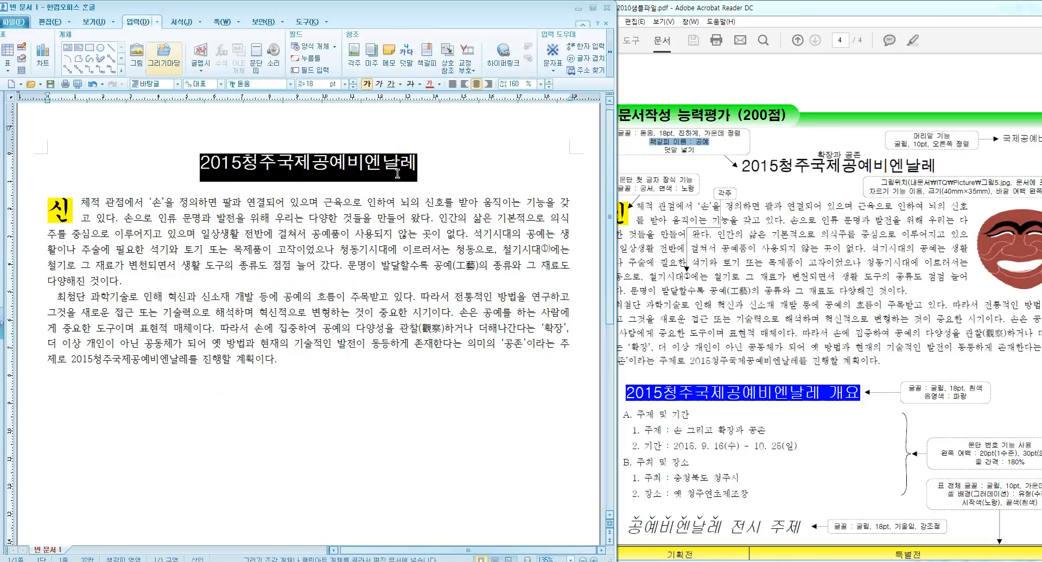
click(407, 57)
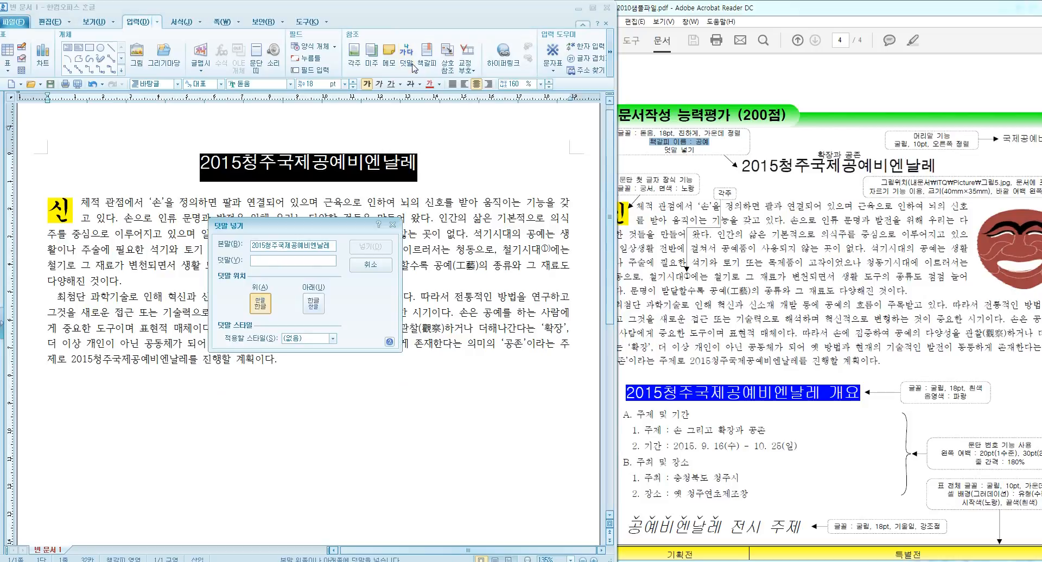
click(811, 154)
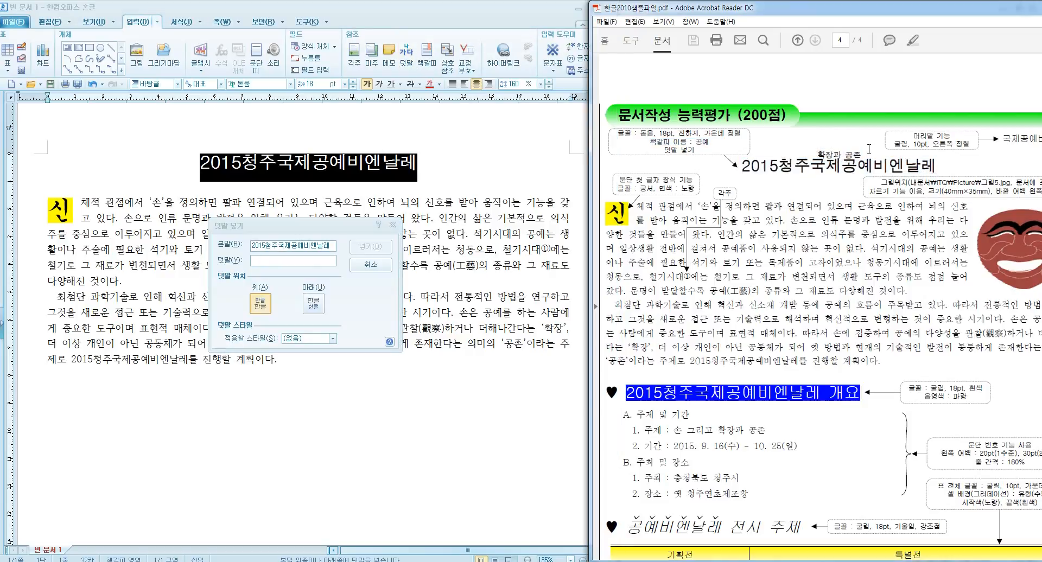
drag(817, 154, 856, 153)
key(ctrl+c)
click(225, 234)
key(ctrl+v)
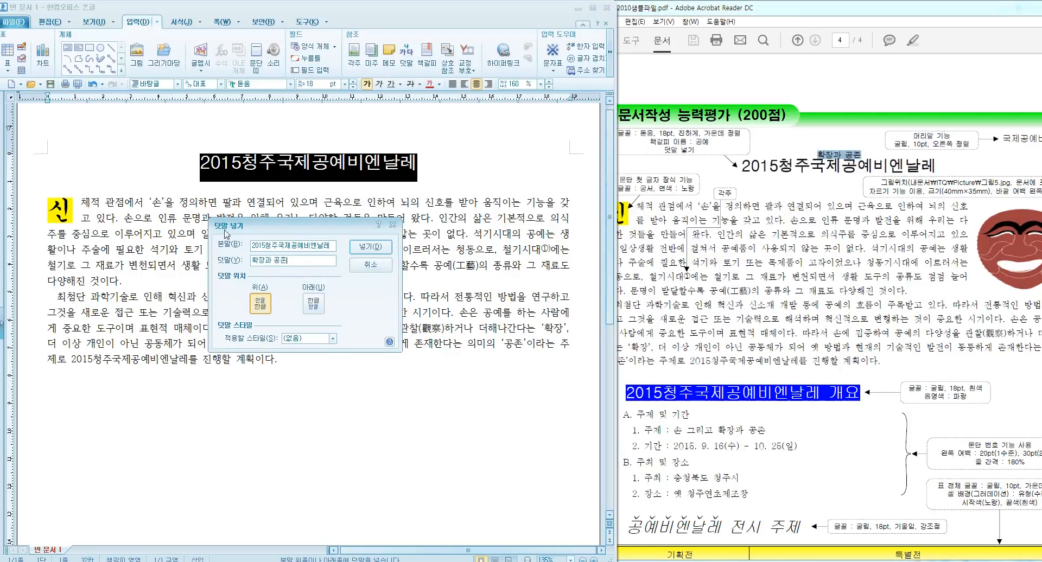
click(369, 247)
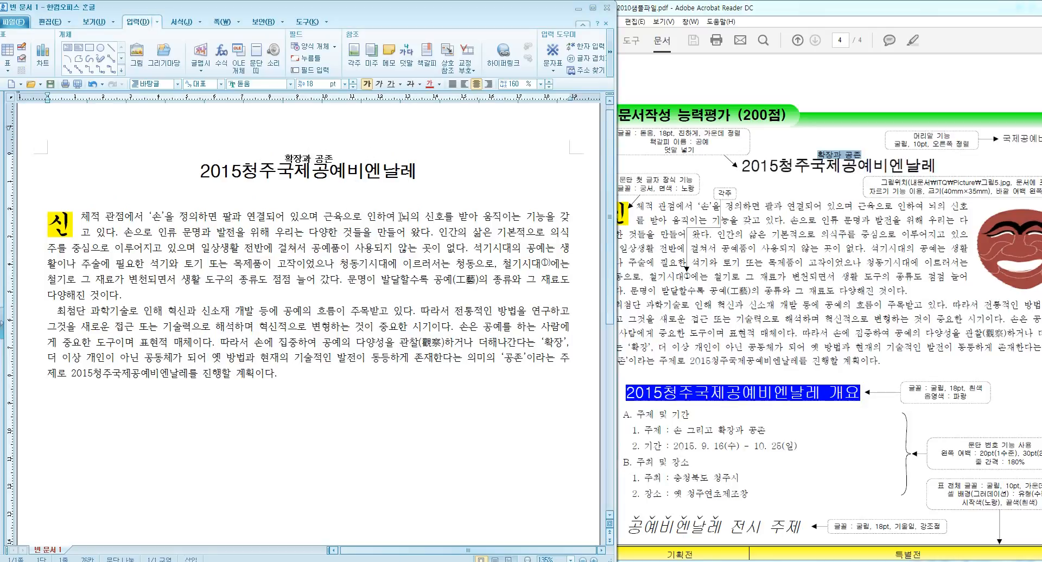
- Insert the picture 그림5 from the Picture folder into the body text, as the sample PDF specifies
click(824, 328)
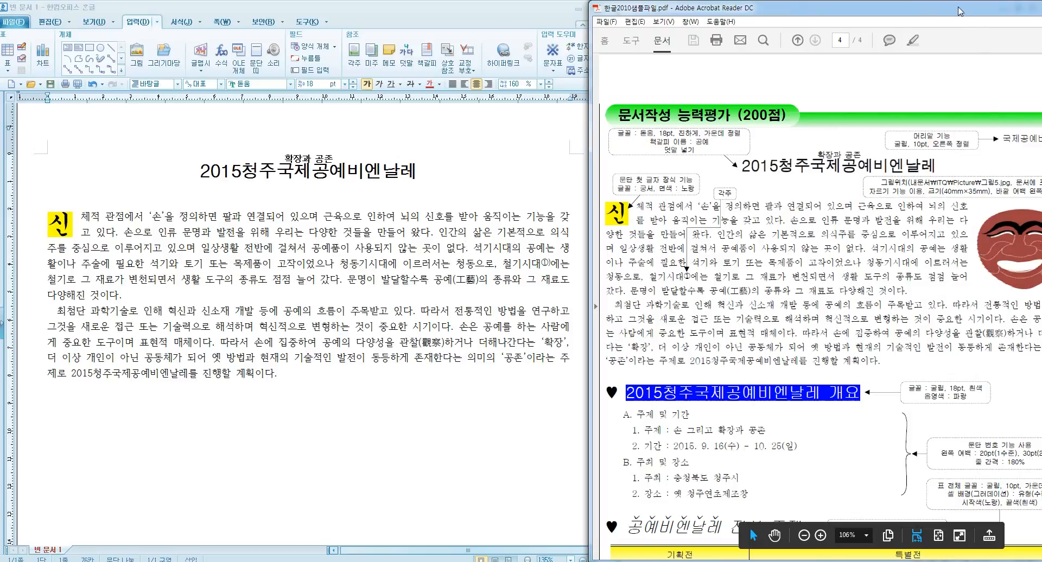
drag(959, 11, 870, 12)
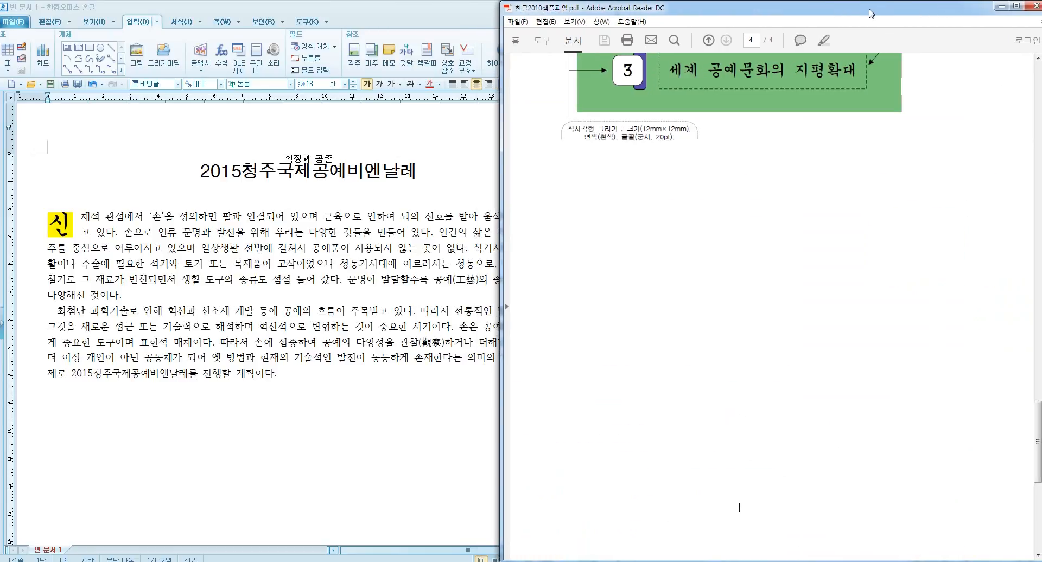
click(337, 253)
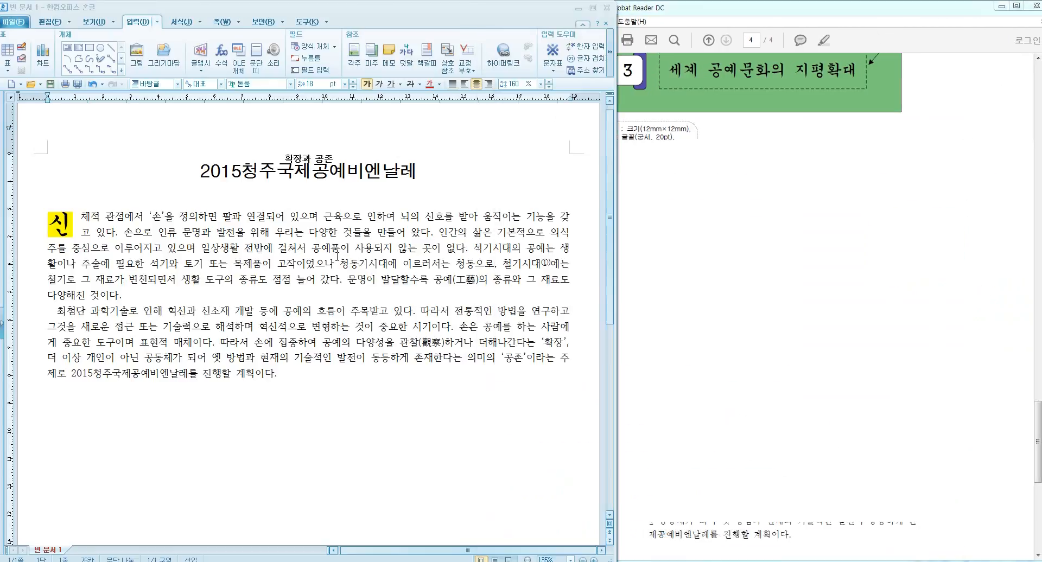
click(134, 64)
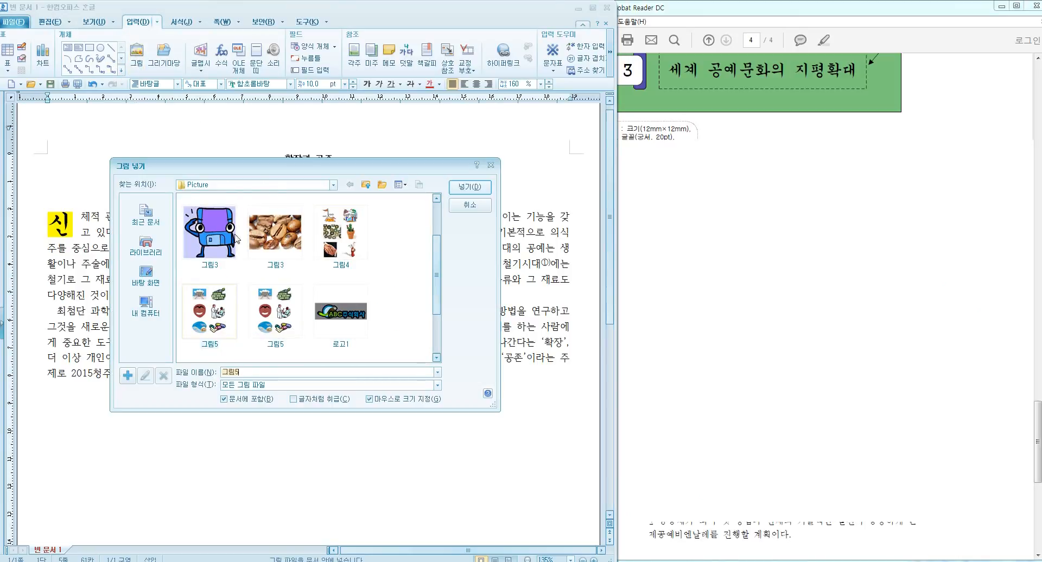
click(864, 239)
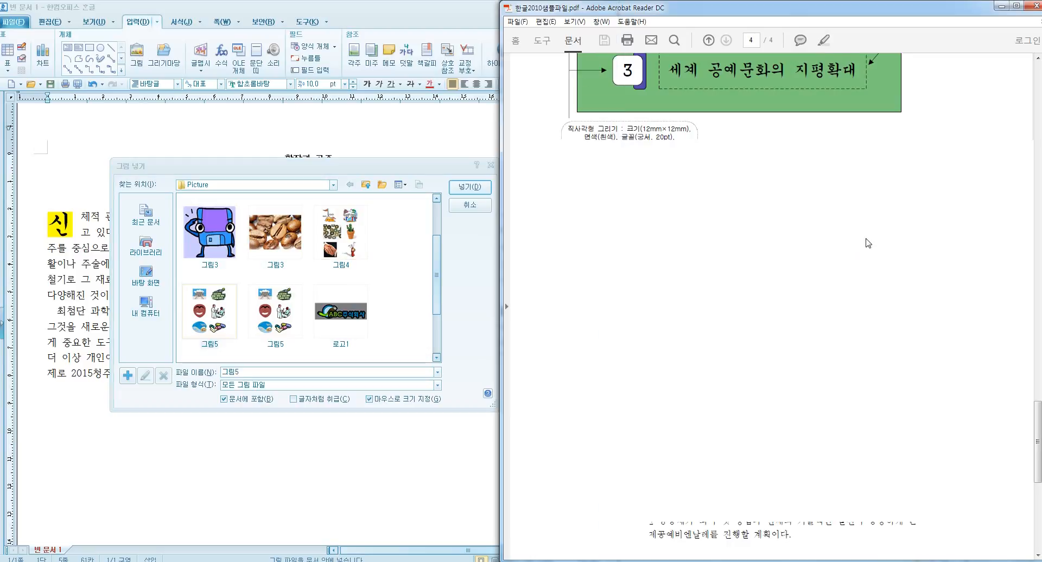
scroll(865, 244, up, 1)
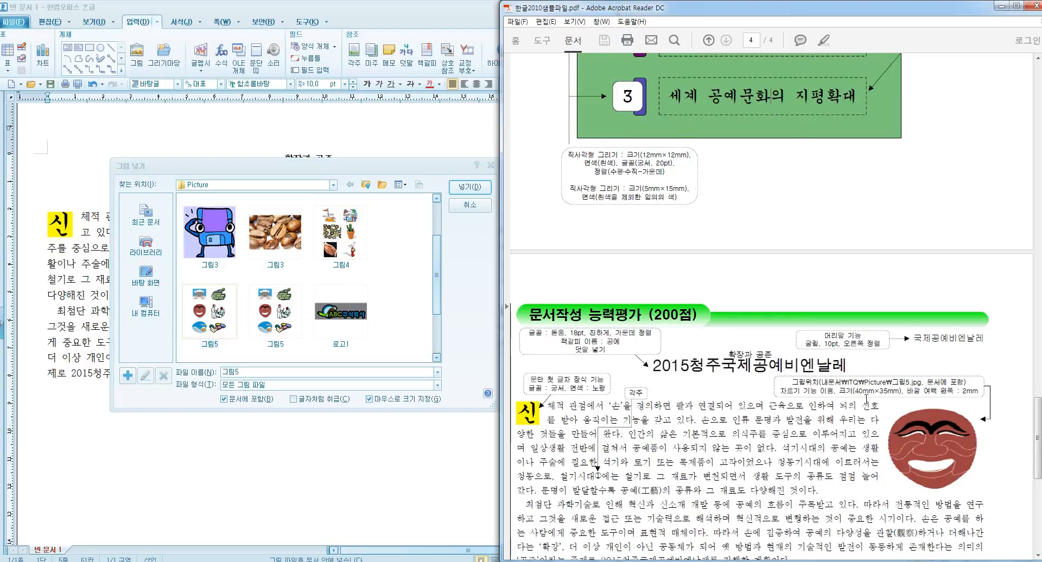
scroll(913, 303, down, 3)
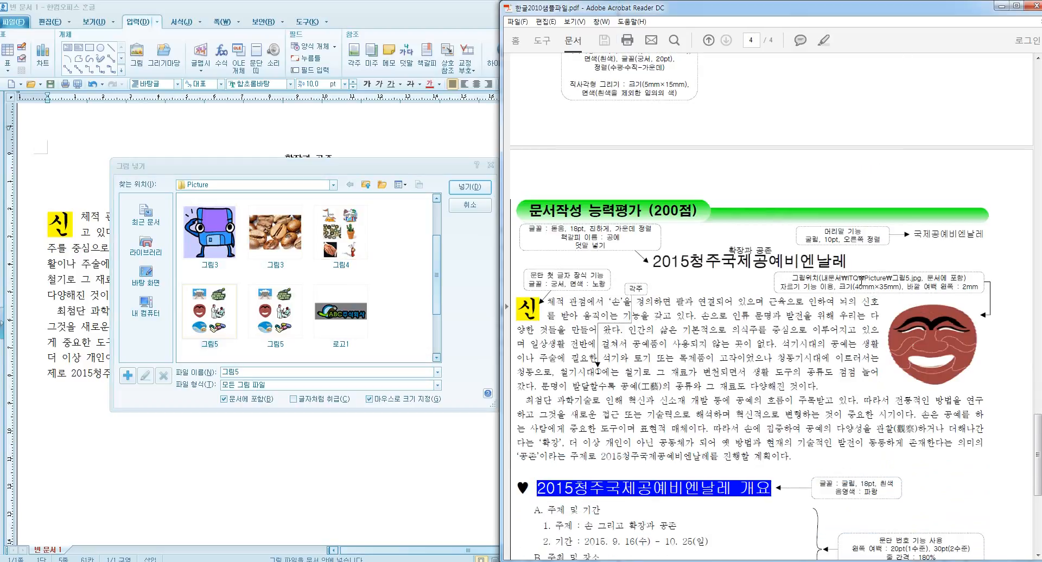
drag(886, 278, 921, 278)
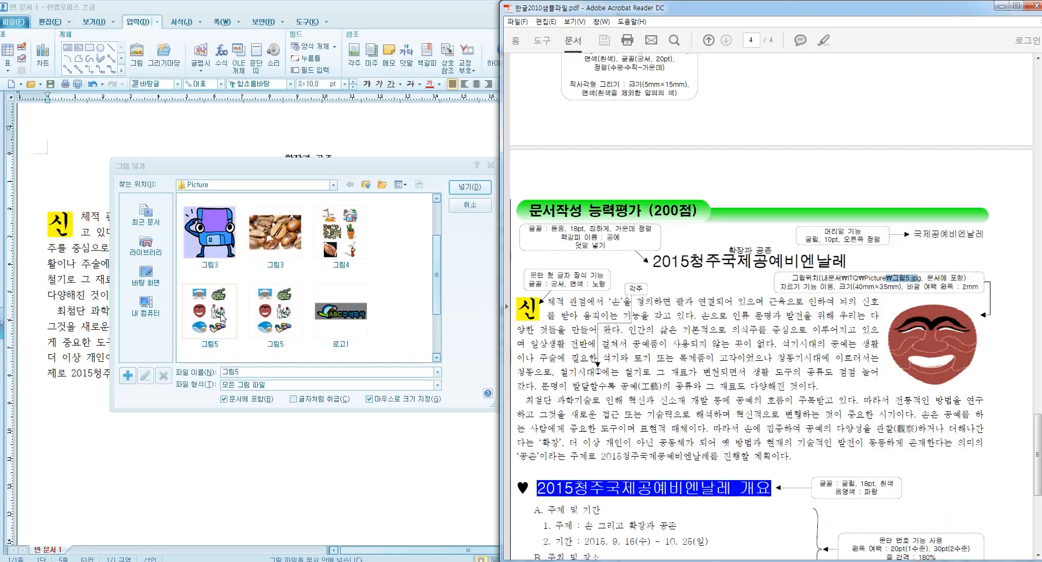
click(224, 318)
click(468, 186)
drag(312, 205, 428, 360)
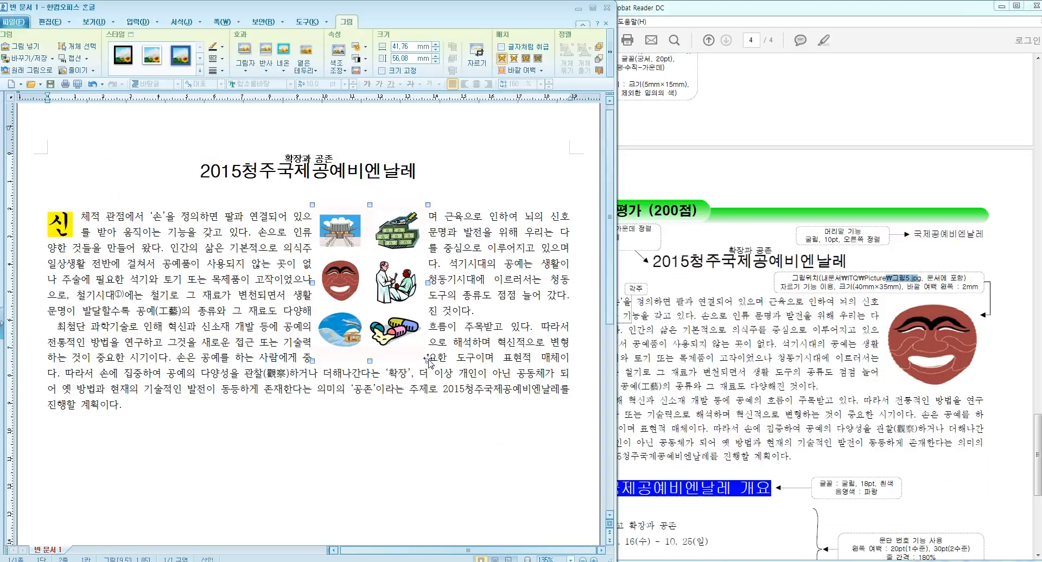
- Crop the inserted picture to the red mask and move it to the right side of the first paragraph
drag(428, 360, 370, 304)
drag(313, 208, 316, 255)
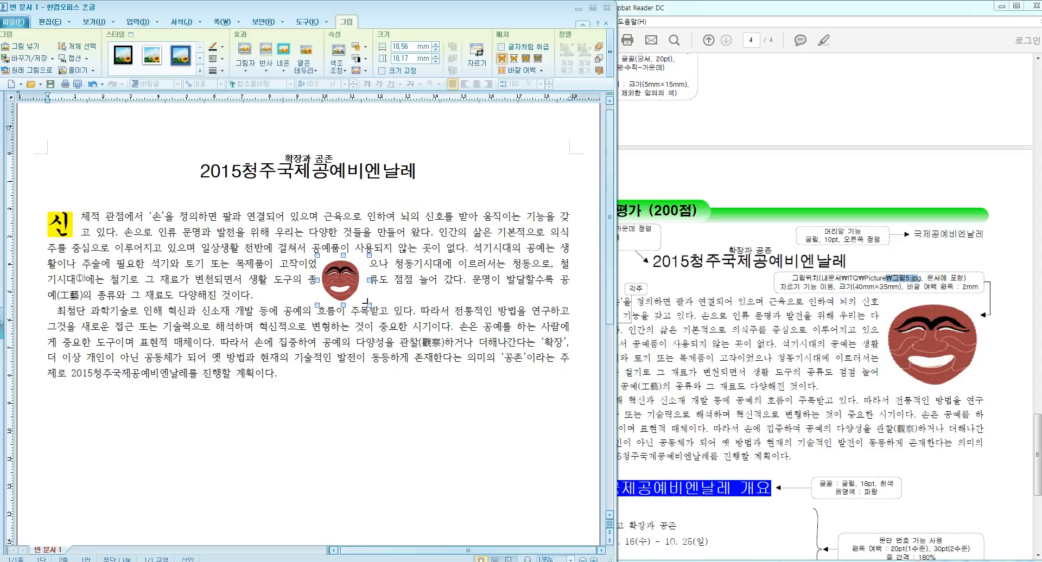
drag(367, 301, 522, 249)
- Set the mask picture's width to 40 mm and height to 35 mm
double_click(522, 251)
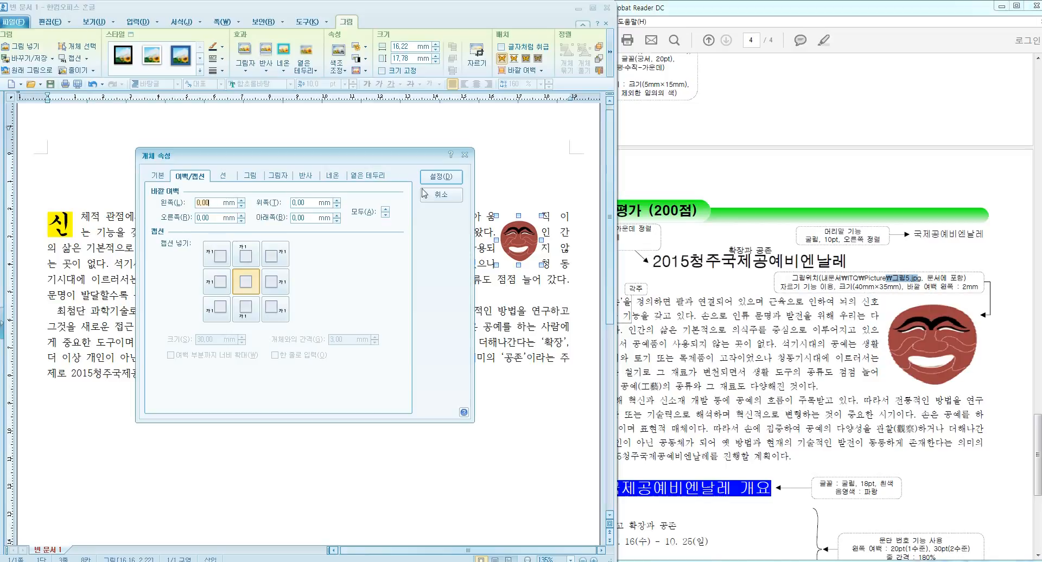
click(153, 176)
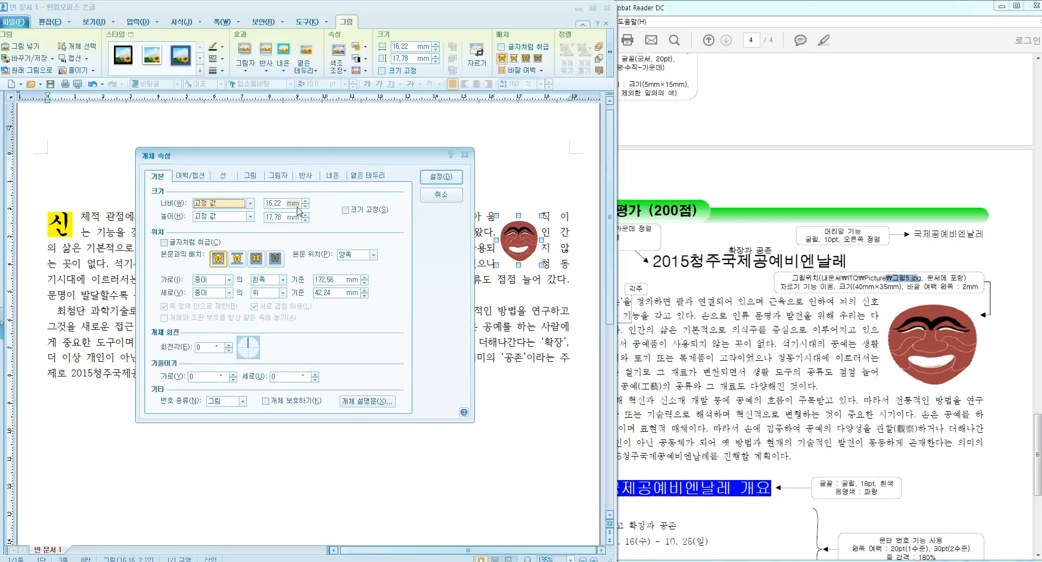
key(Tab)
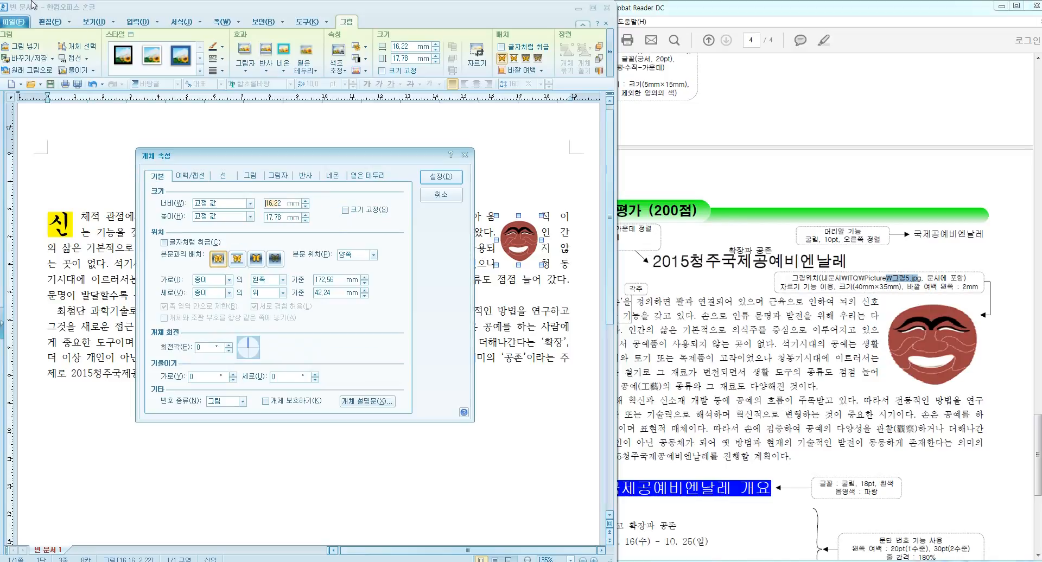
text(40)
key(Tab)
key(Tab)
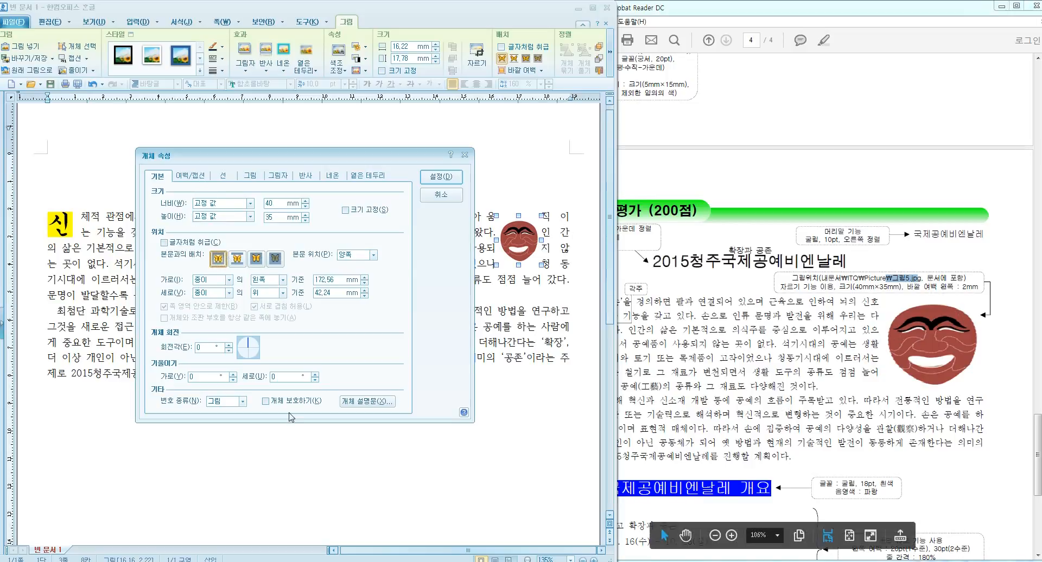
- Set the mask picture's left outer margin to 2 mm and apply its properties
click(189, 175)
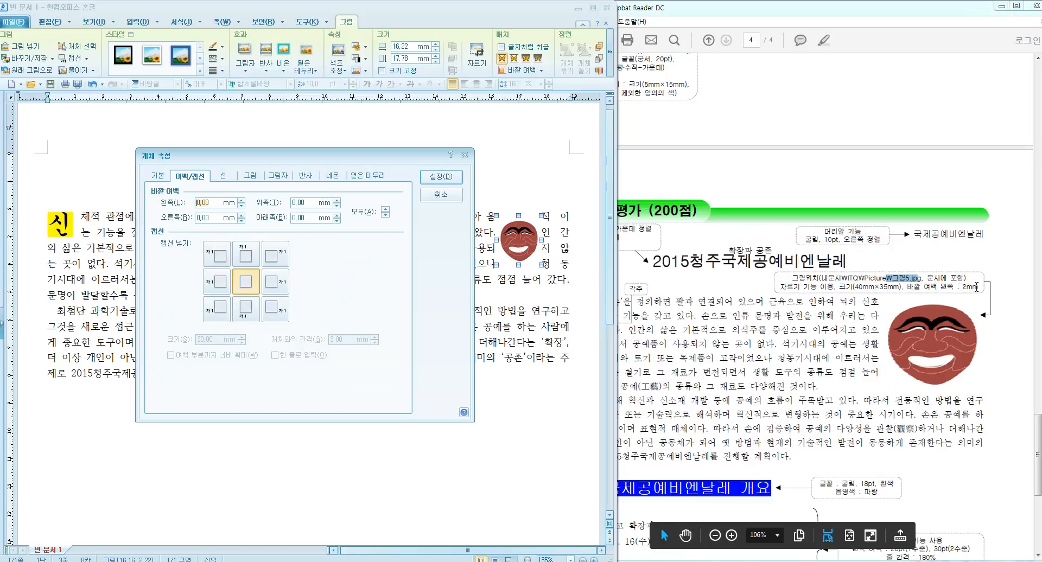
text(2)
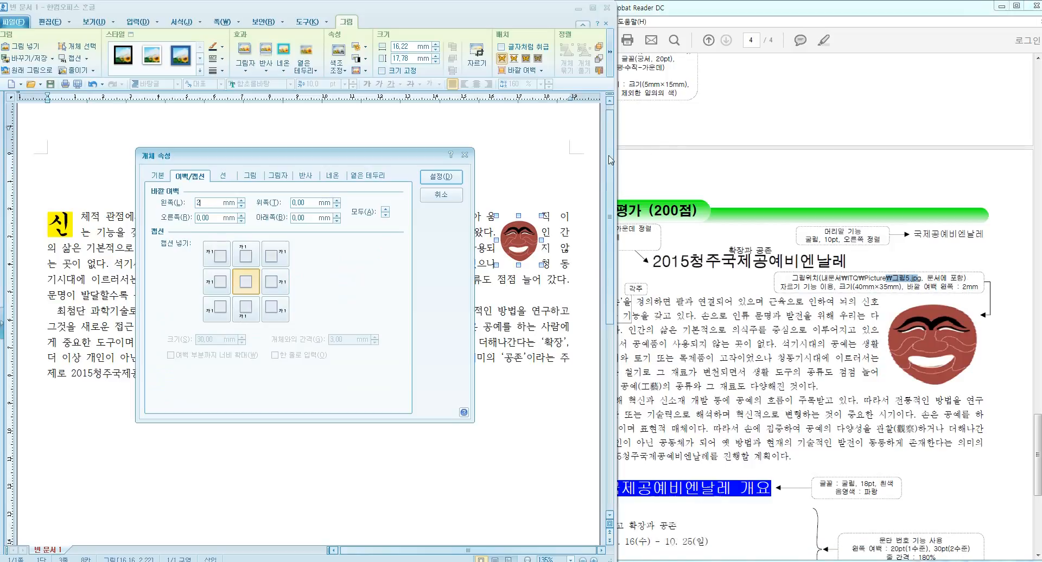
click(441, 177)
- Position the mask picture beside the first paragraph so its line breaks match the sample PDF, and deselect it
drag(576, 259, 509, 250)
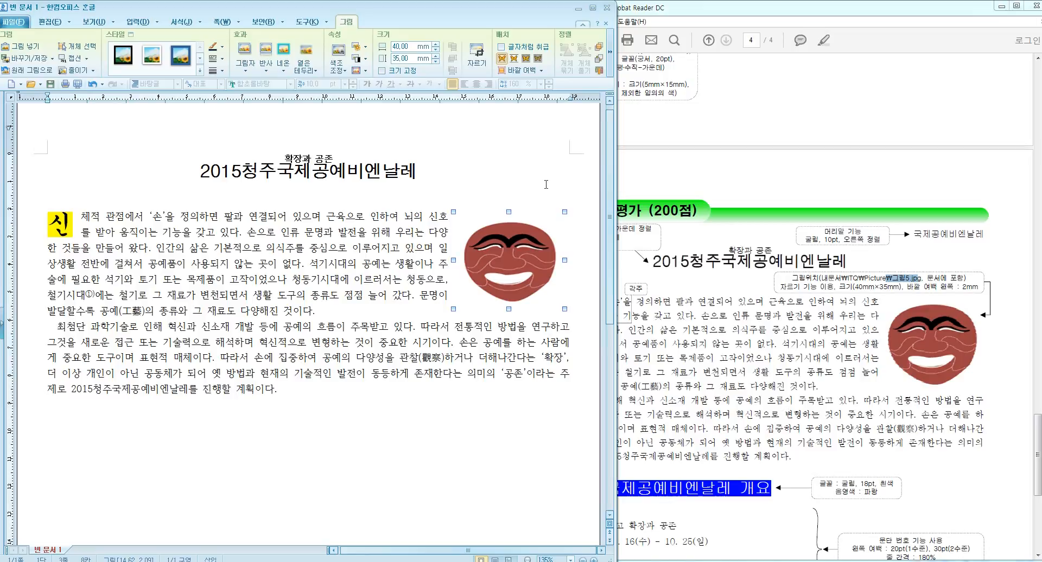
key(Left)
key(Left)
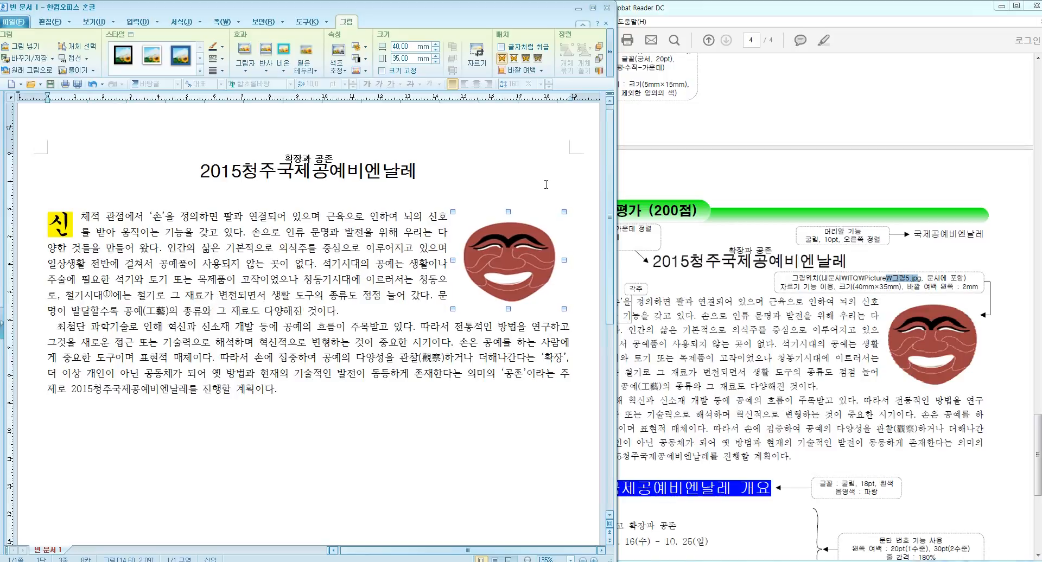
key(Left)
key(Left)
key(Left)
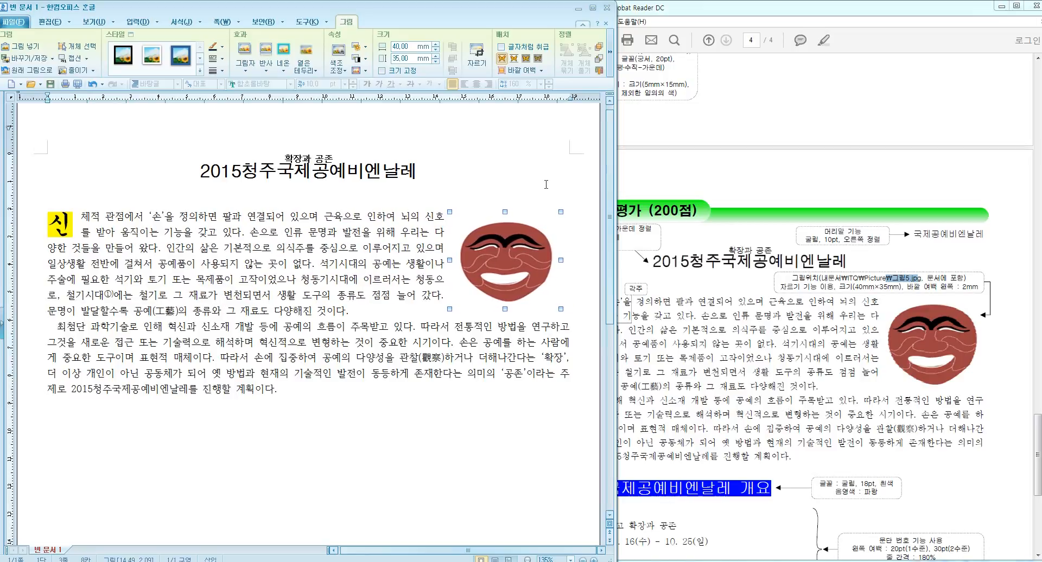
key(Right)
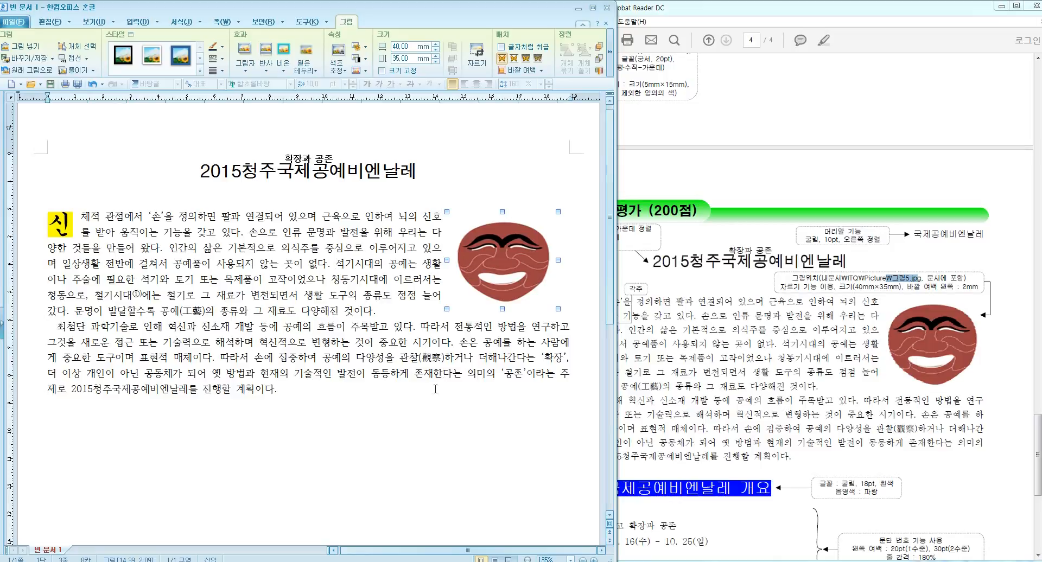
click(410, 411)
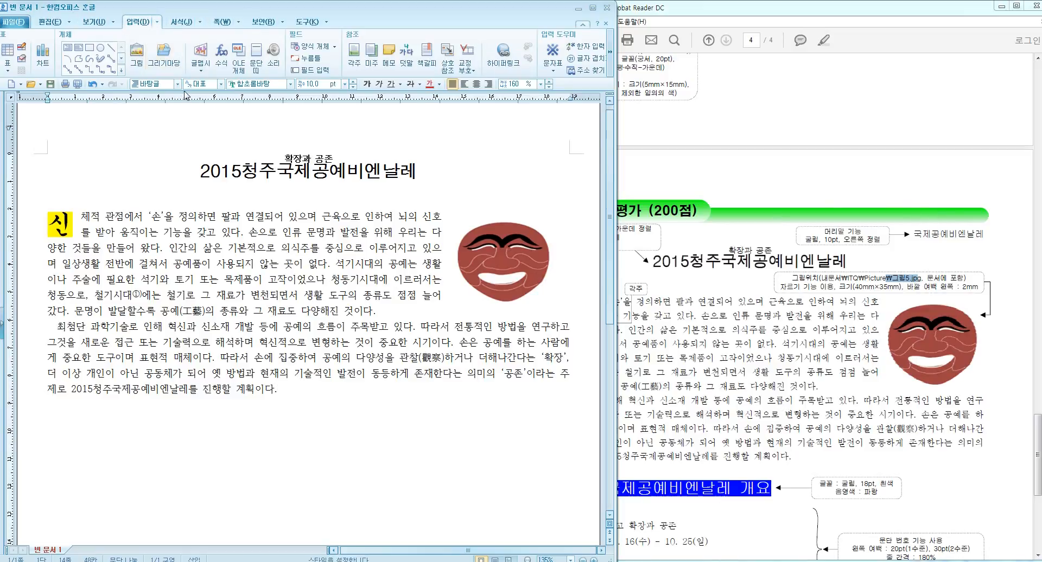
- Create a header (머리말) for both pages (양 쪽) without a preset layout, reading 국제공예비엔날레
click(50, 22)
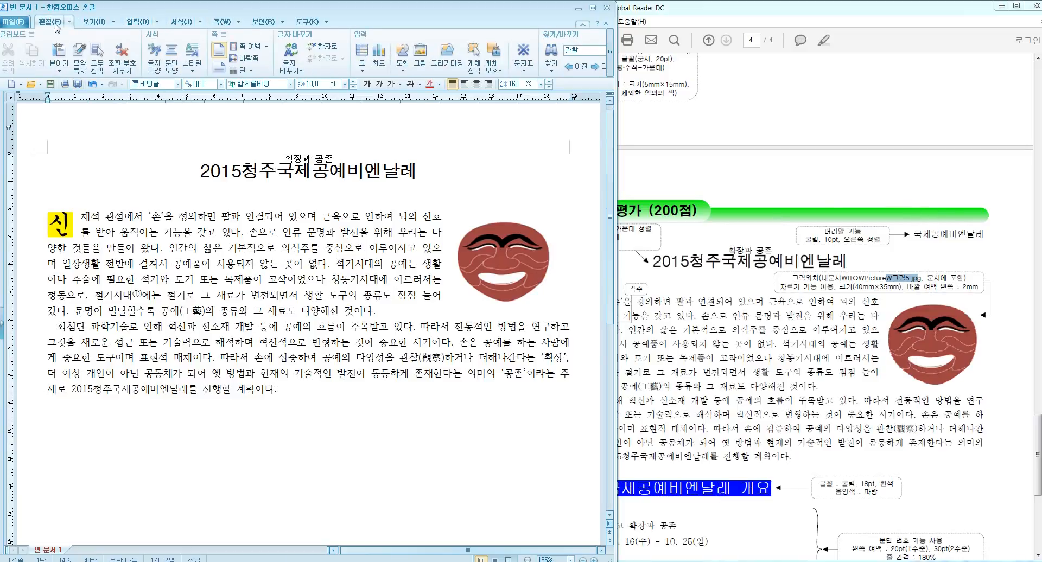
click(94, 22)
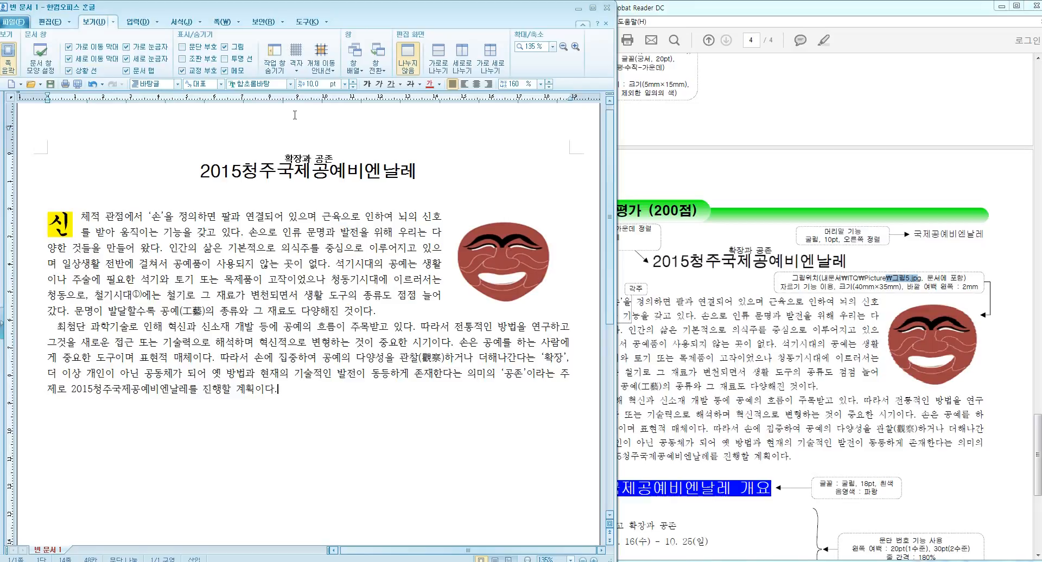
click(221, 21)
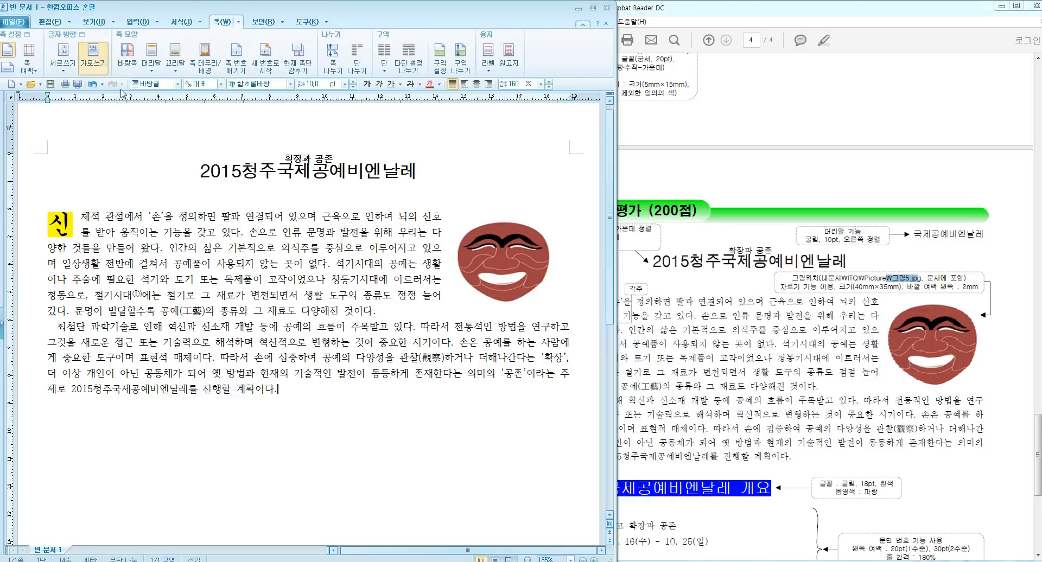
click(152, 60)
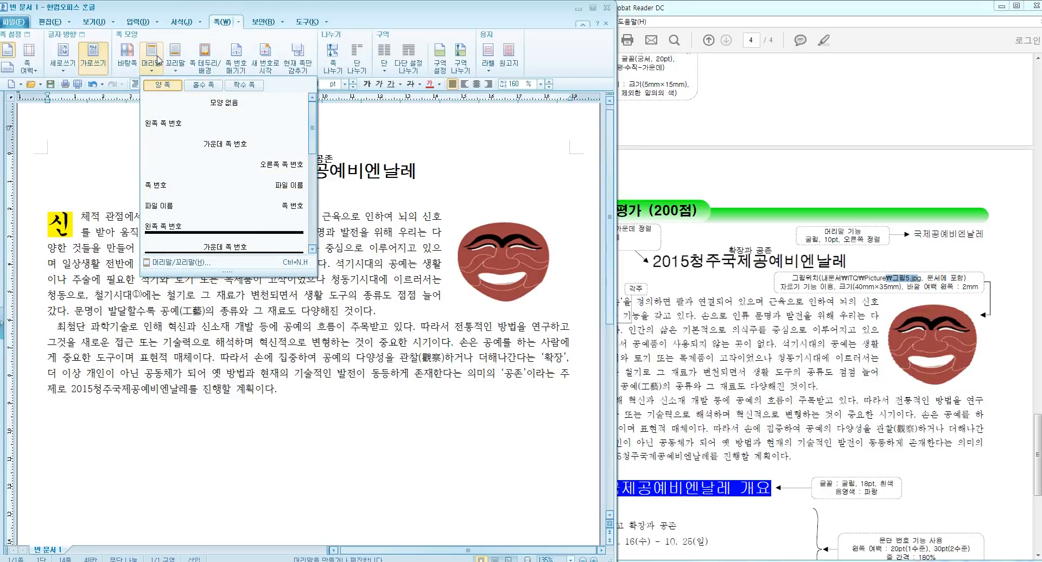
click(169, 263)
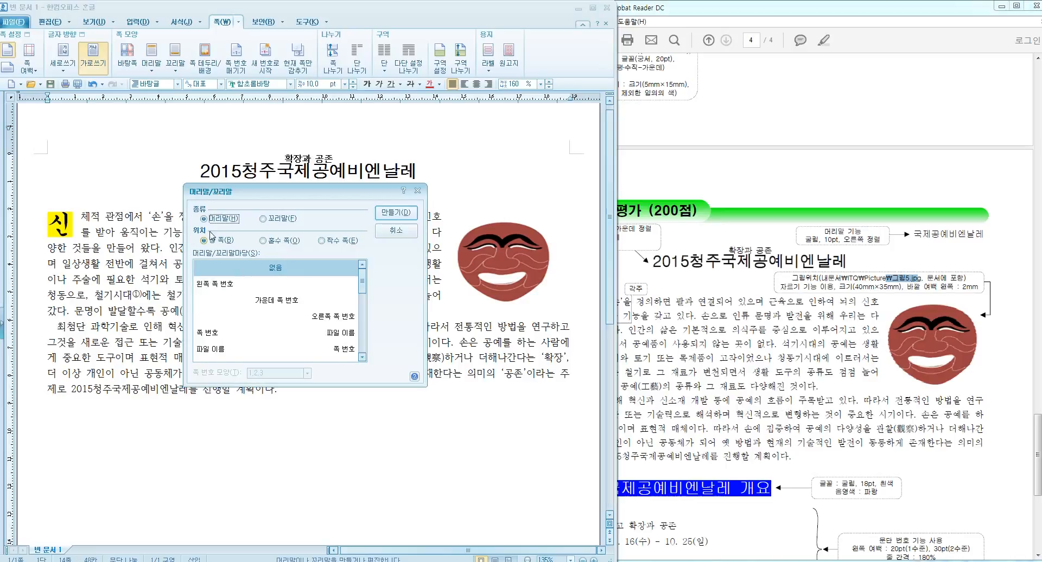
click(396, 213)
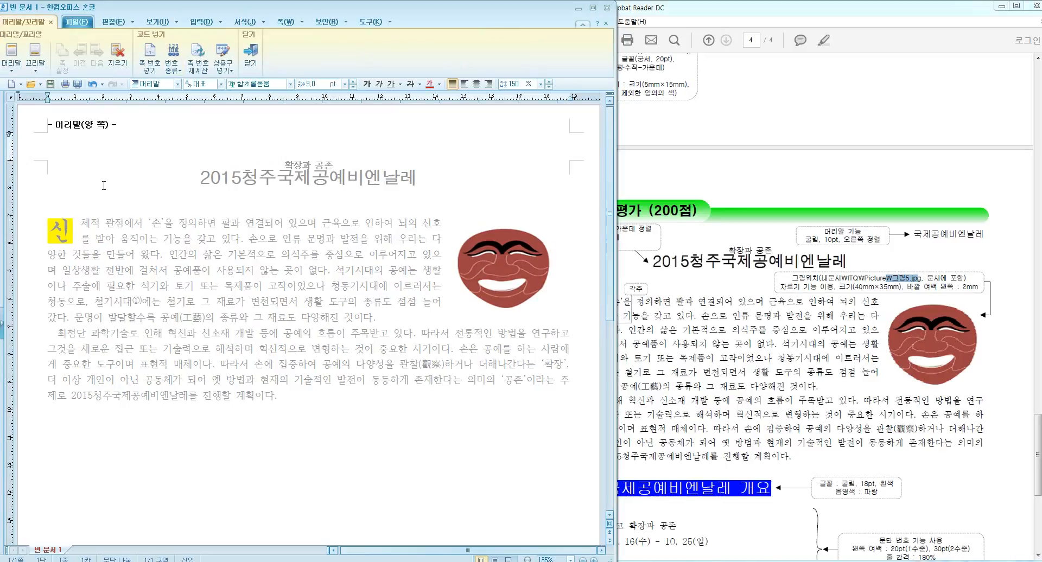
text(국제공예비엔날레)
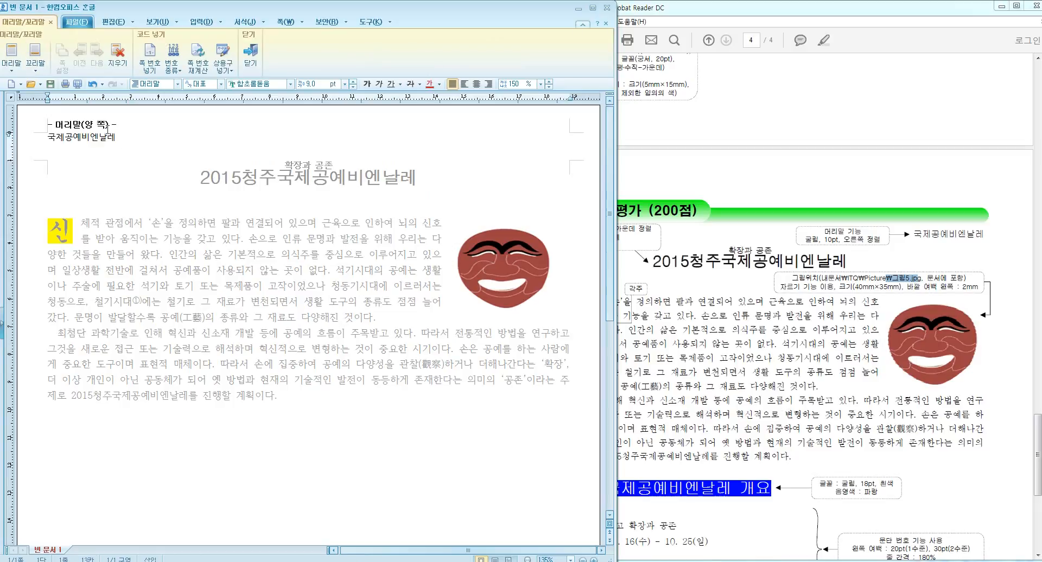
- Set the header text's font to 굴림 and its size to 10 pt
key(shift+Home)
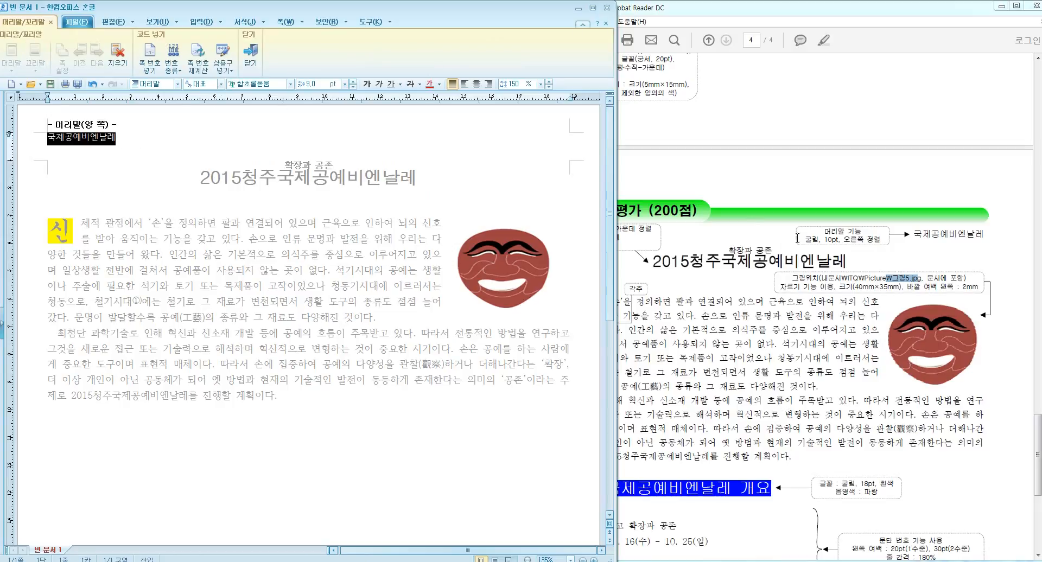
click(251, 86)
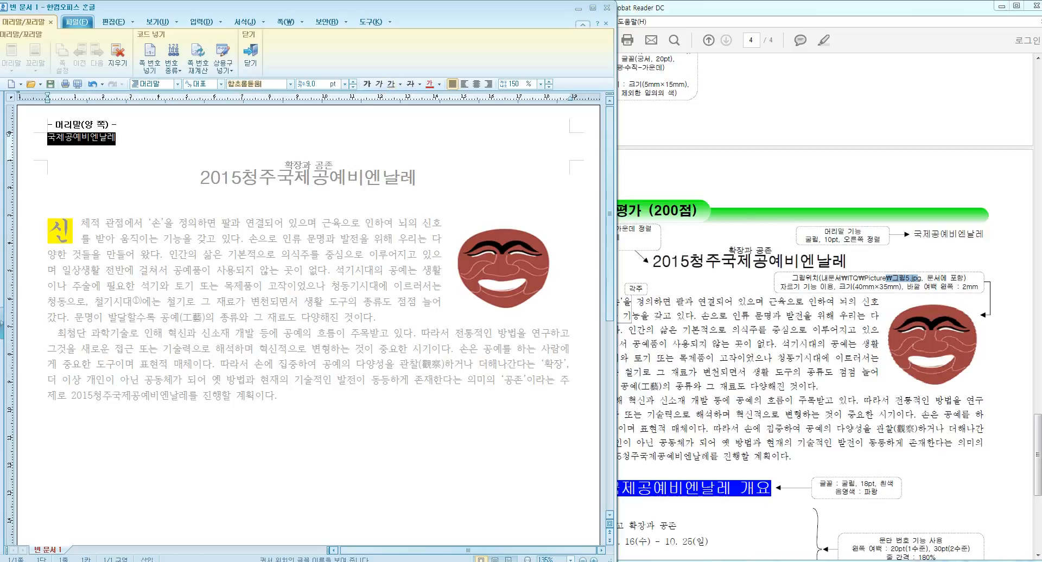
text(굴)
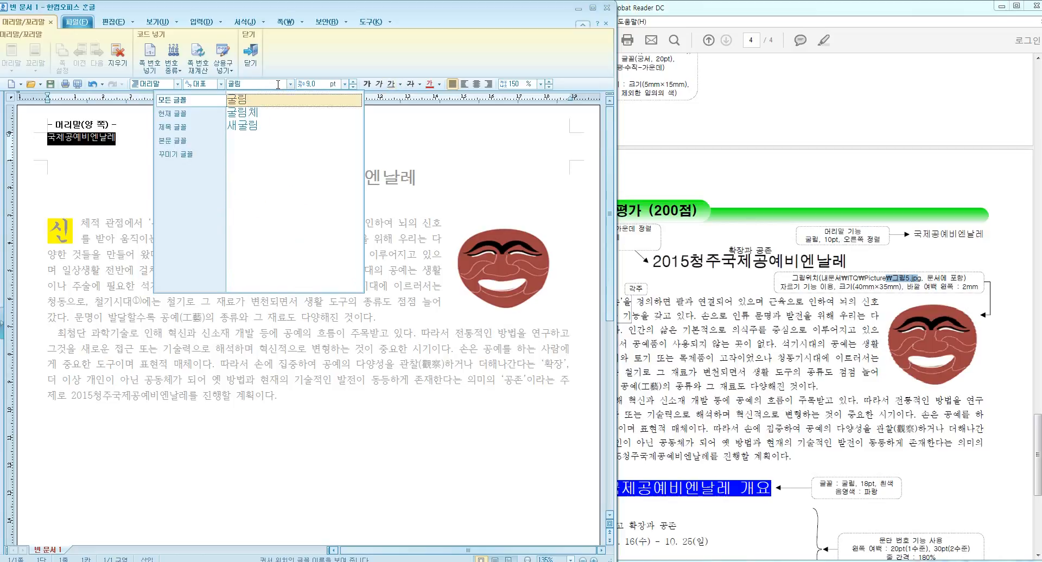
text(림)
key(Return)
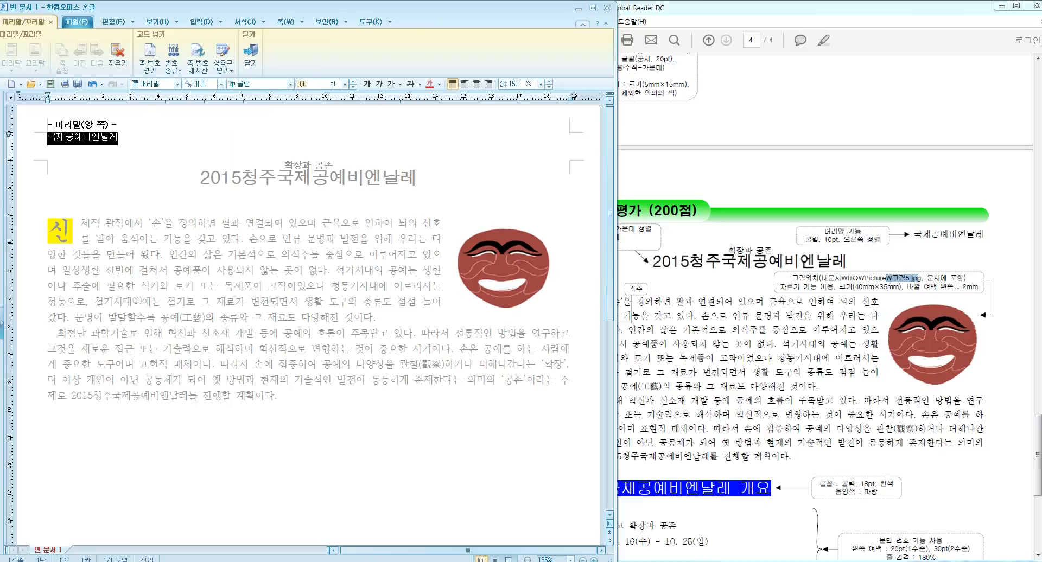
text(10)
key(Return)
- Right-align the header text and close header editing
click(488, 83)
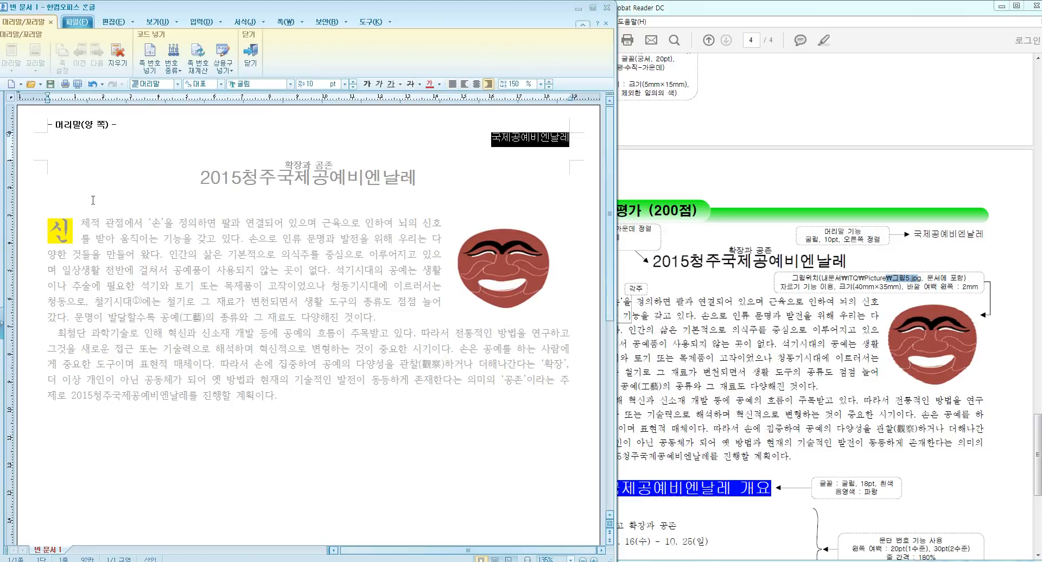
click(125, 191)
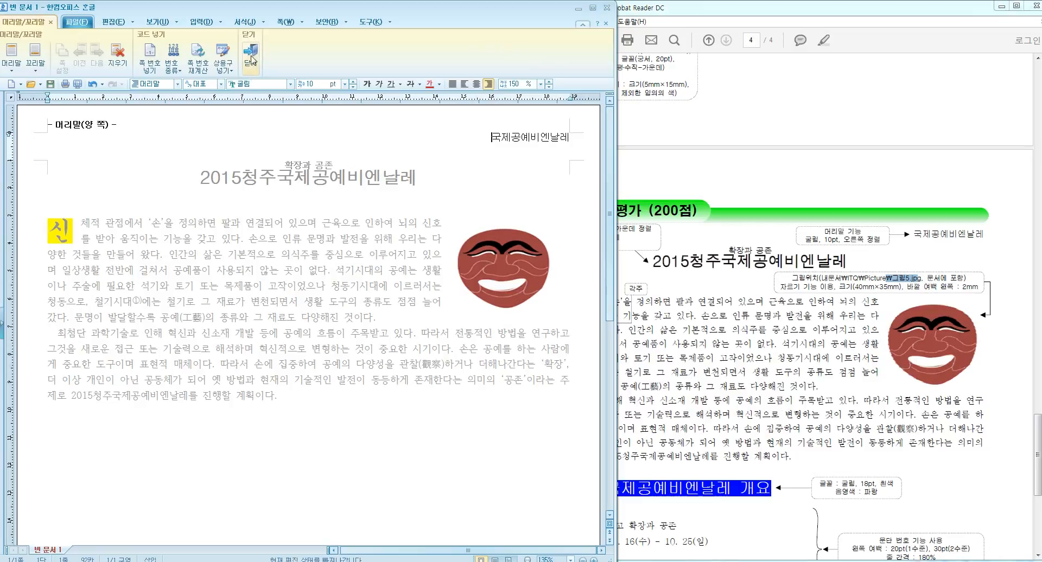
click(251, 53)
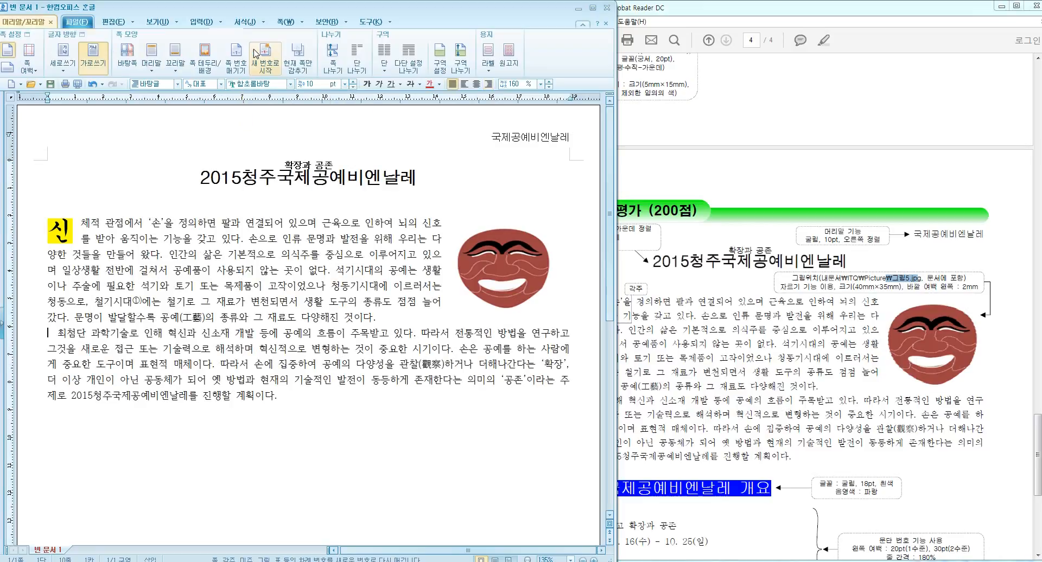
- Check the header, title, picture and body text against the sample PDF, and return to the Hangul document
click(832, 384)
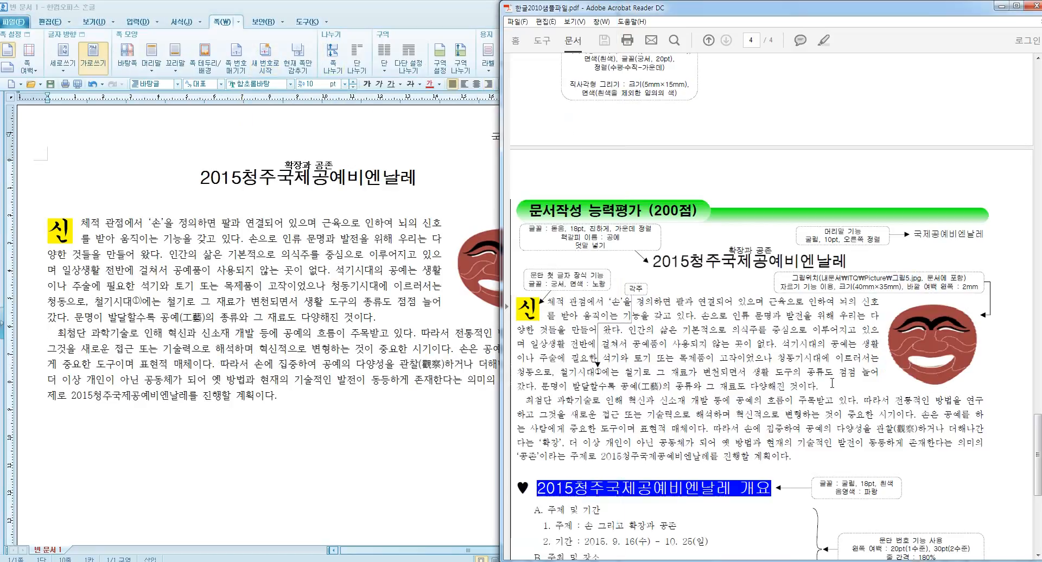
scroll(832, 386, down, 3)
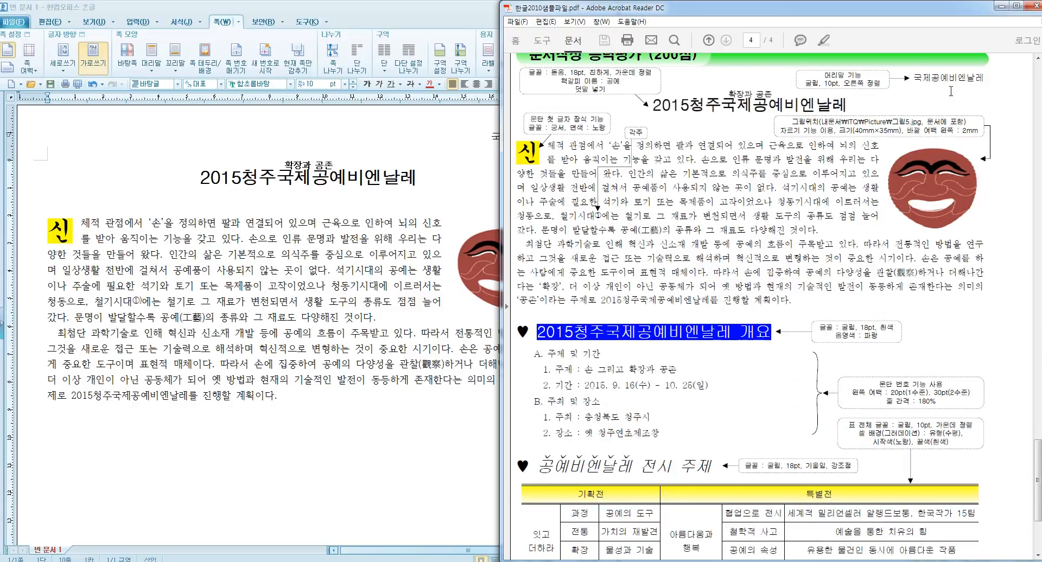
drag(793, 300, 919, 87)
click(164, 238)
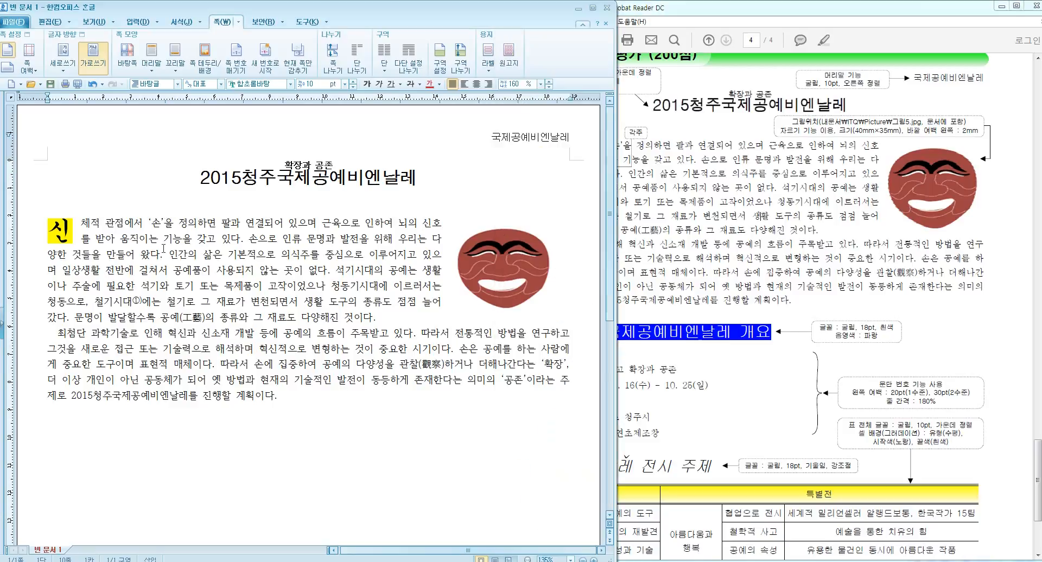